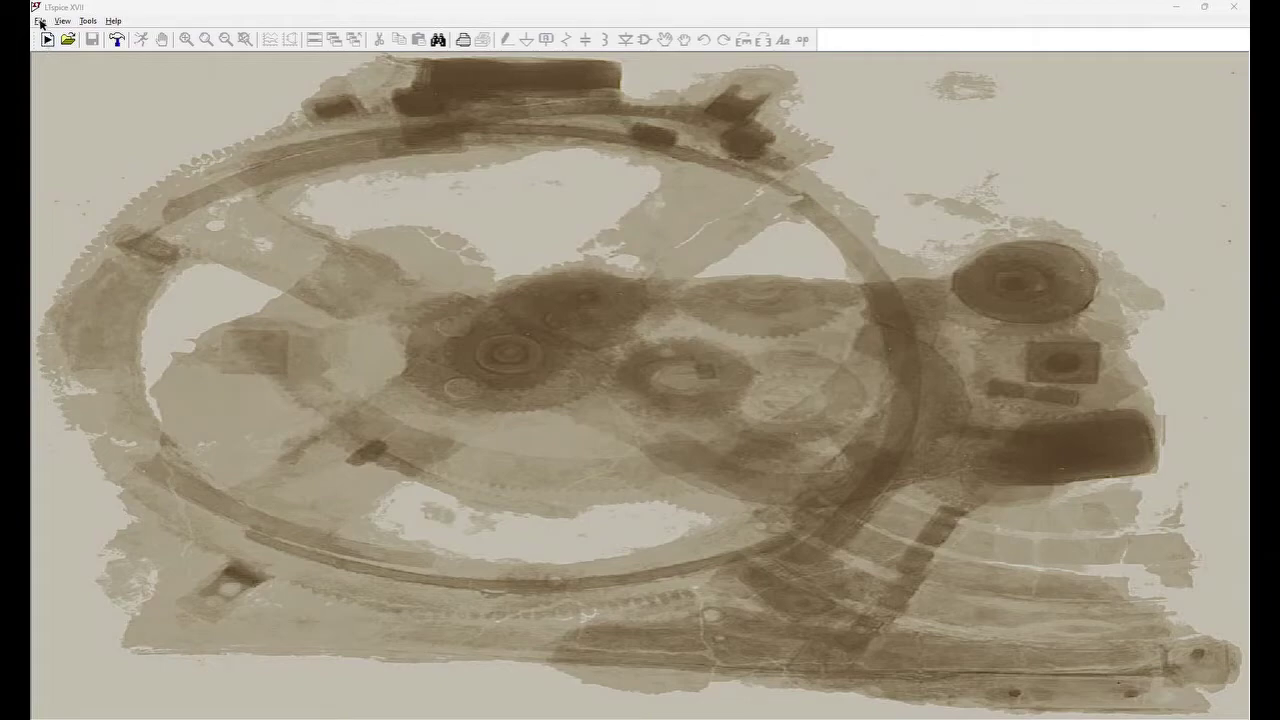
- Create a new blank schematic and place a pmos4 transistor as M1
left_click(41, 22)
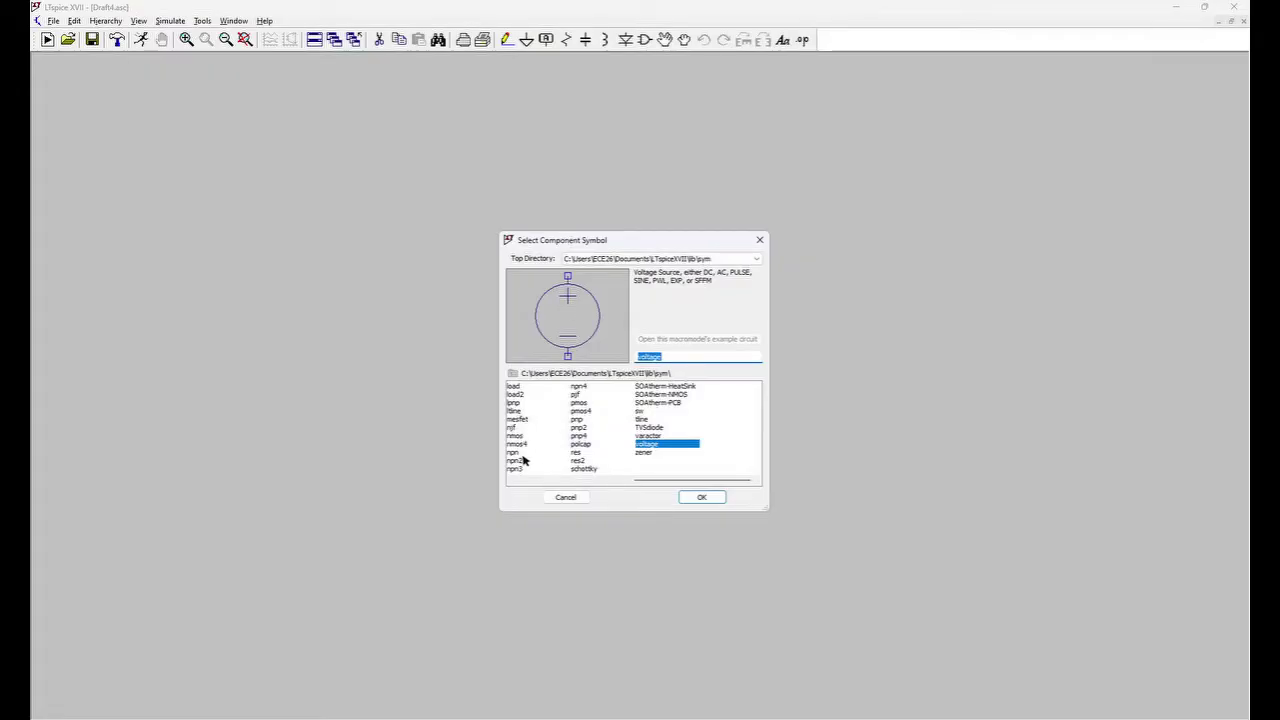
left_click(677, 362)
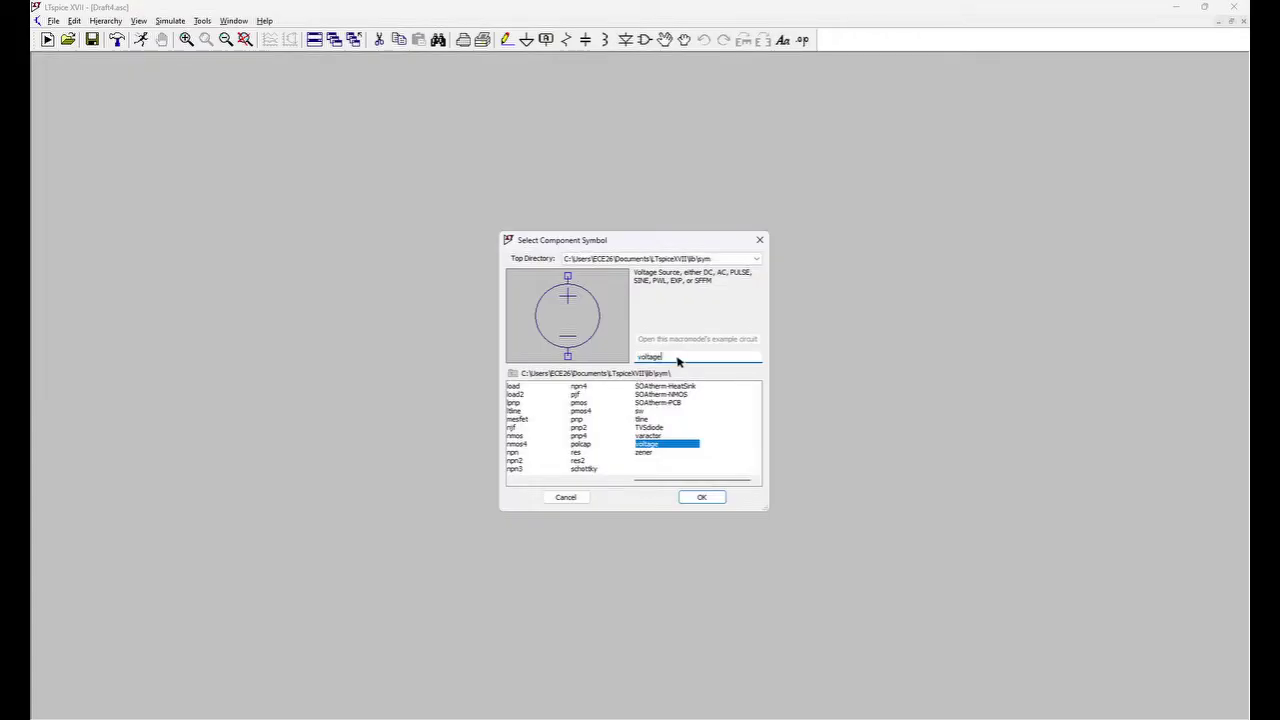
left_click_drag(677, 360, 614, 357)
type("pm")
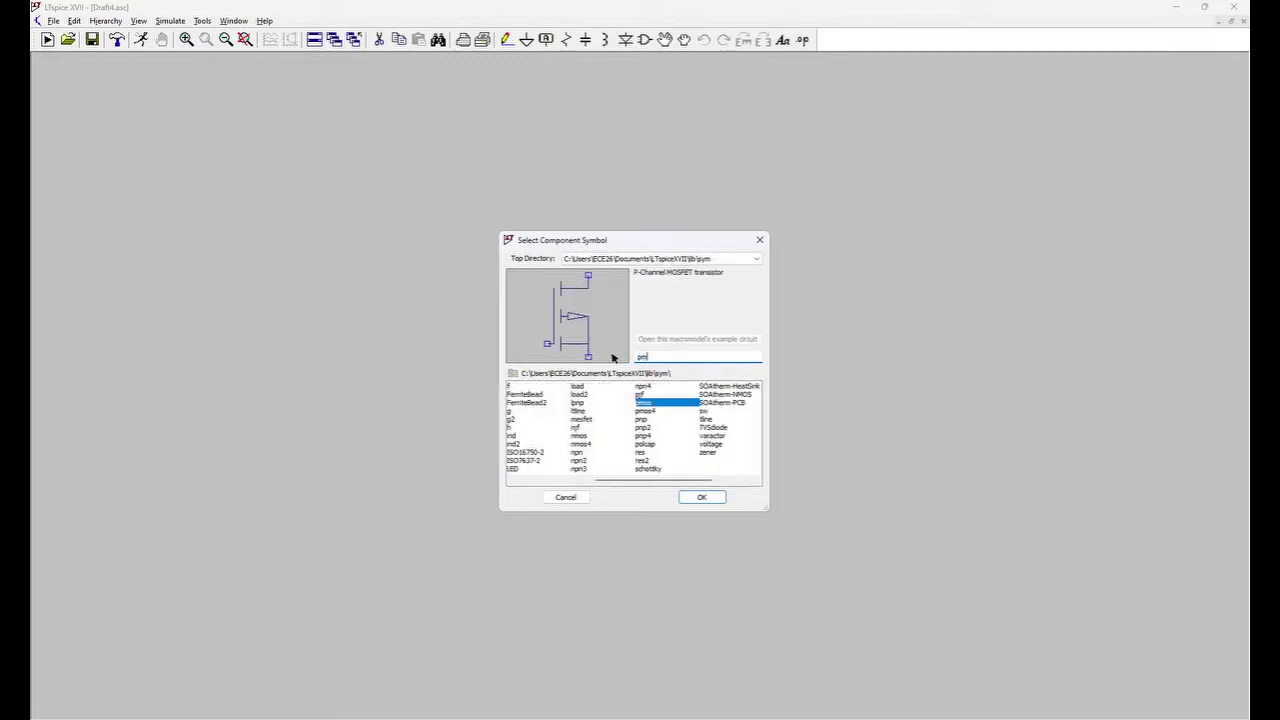
type("os4")
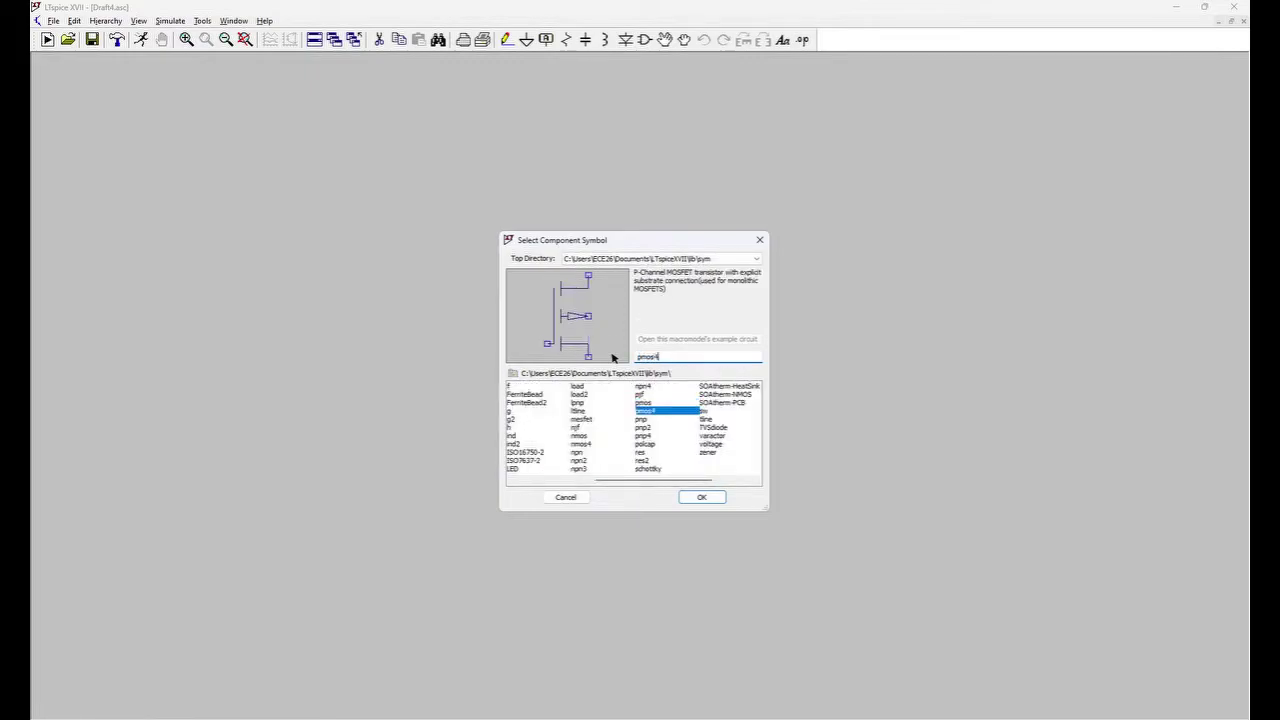
left_click(696, 497)
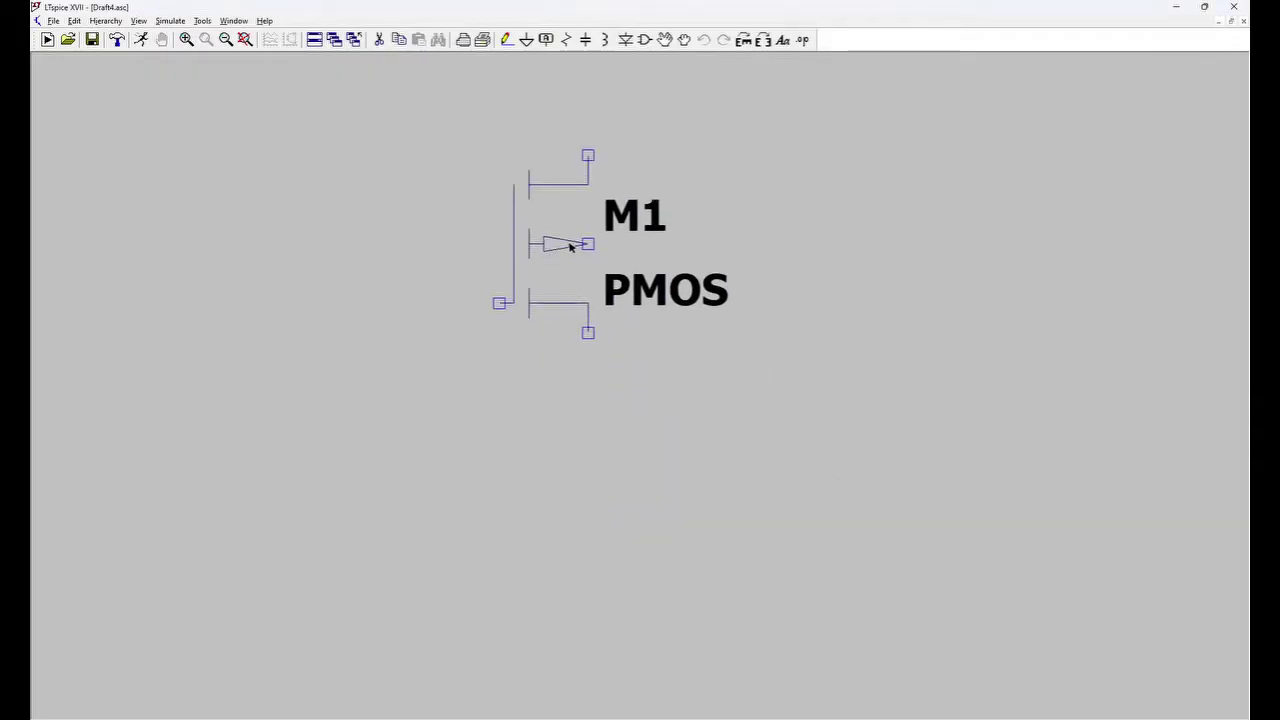
left_click(581, 272)
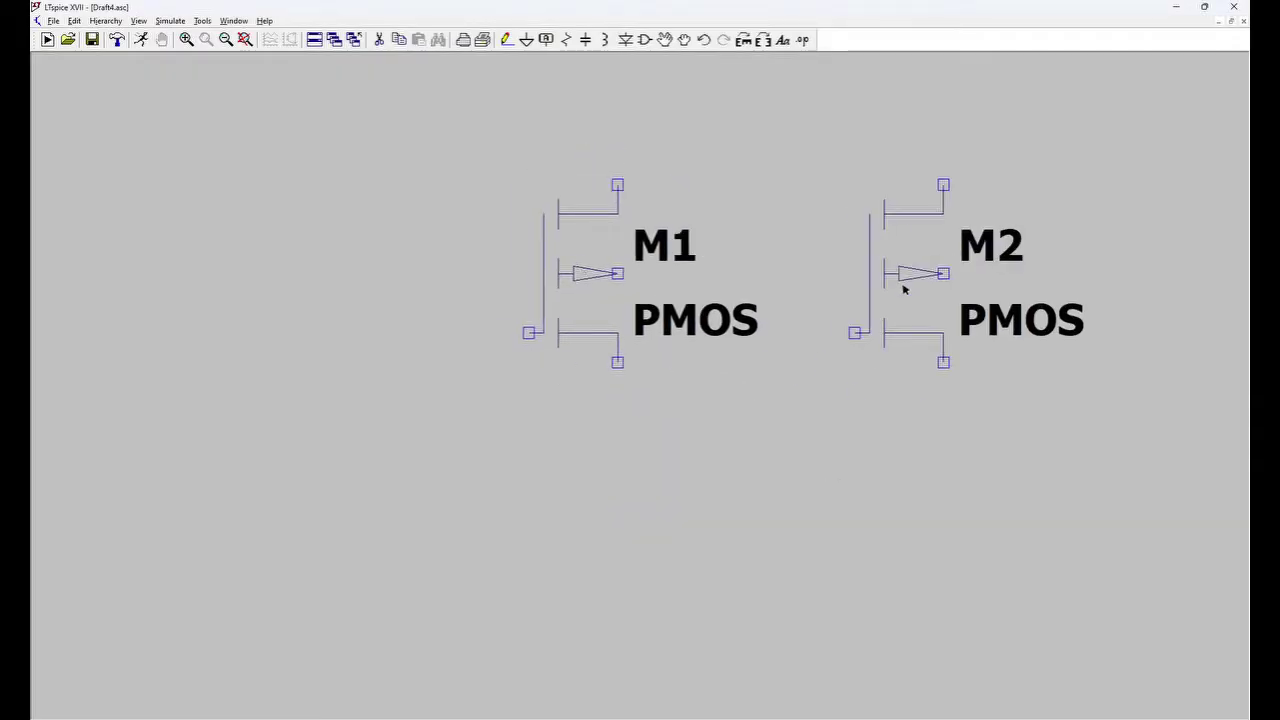
key("Escape")
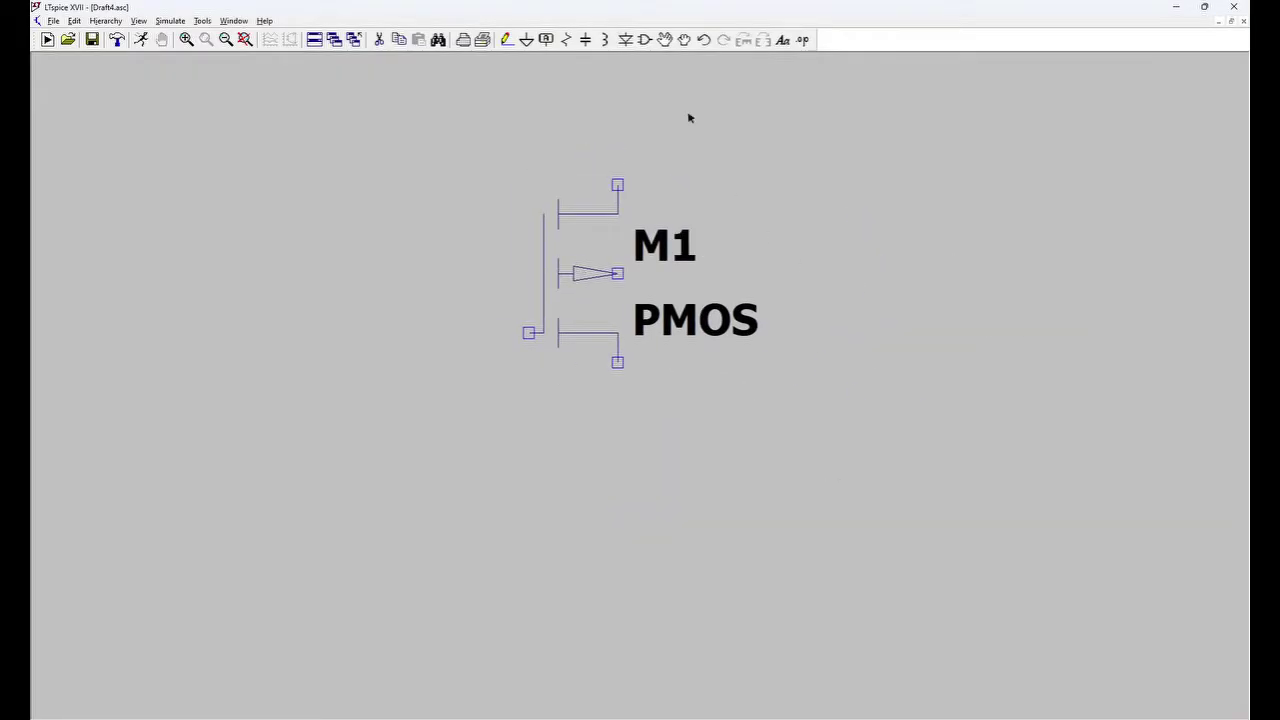
- Place an nmos4 transistor as M2 directly below M1
left_click(643, 41)
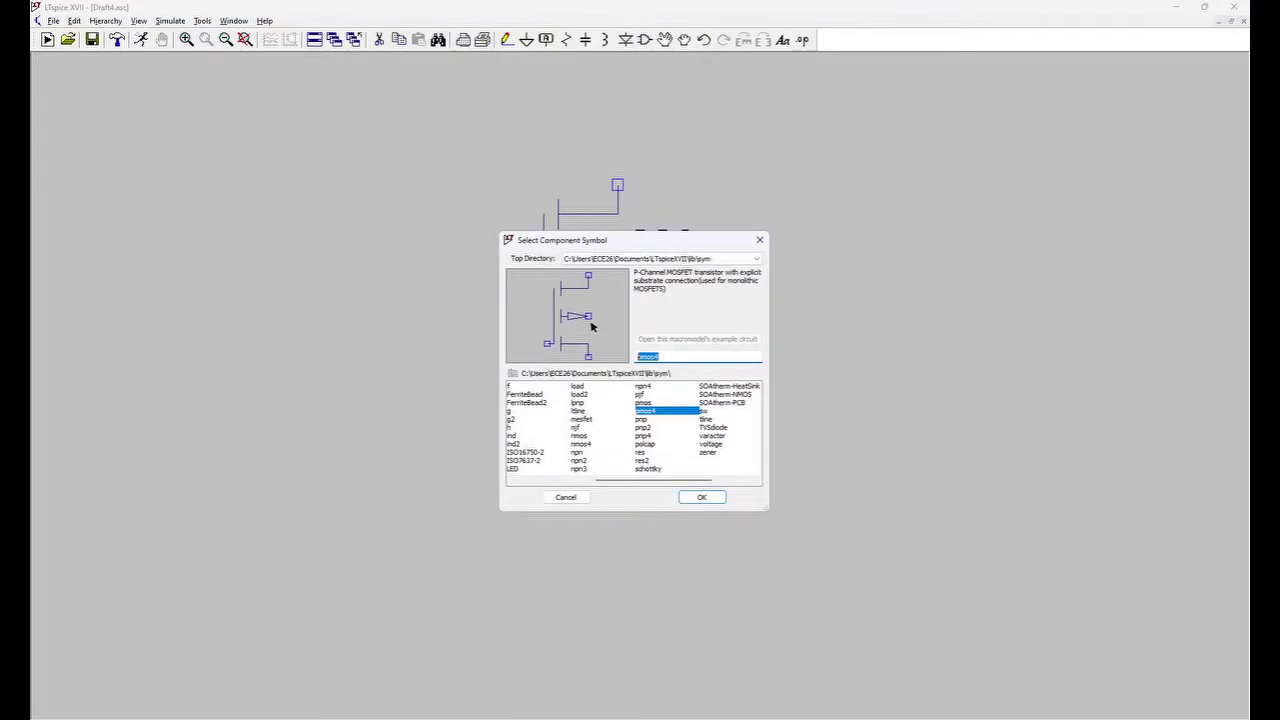
type("nmos")
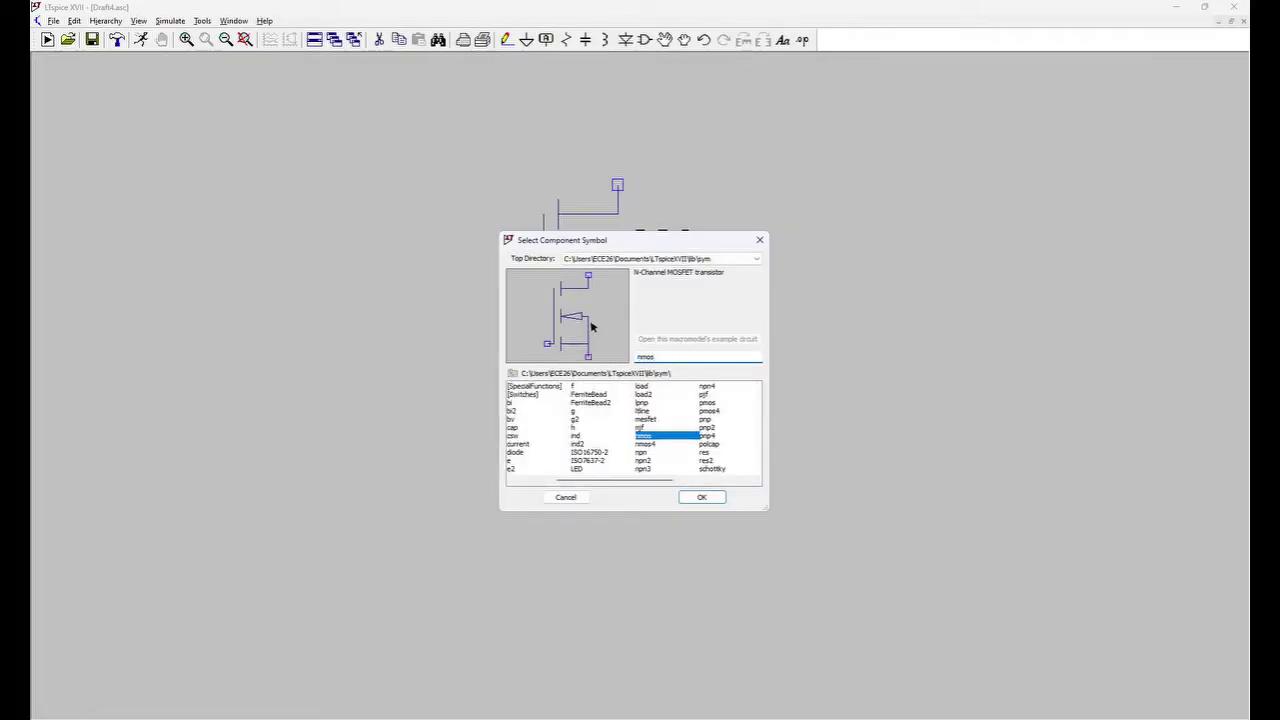
type("4")
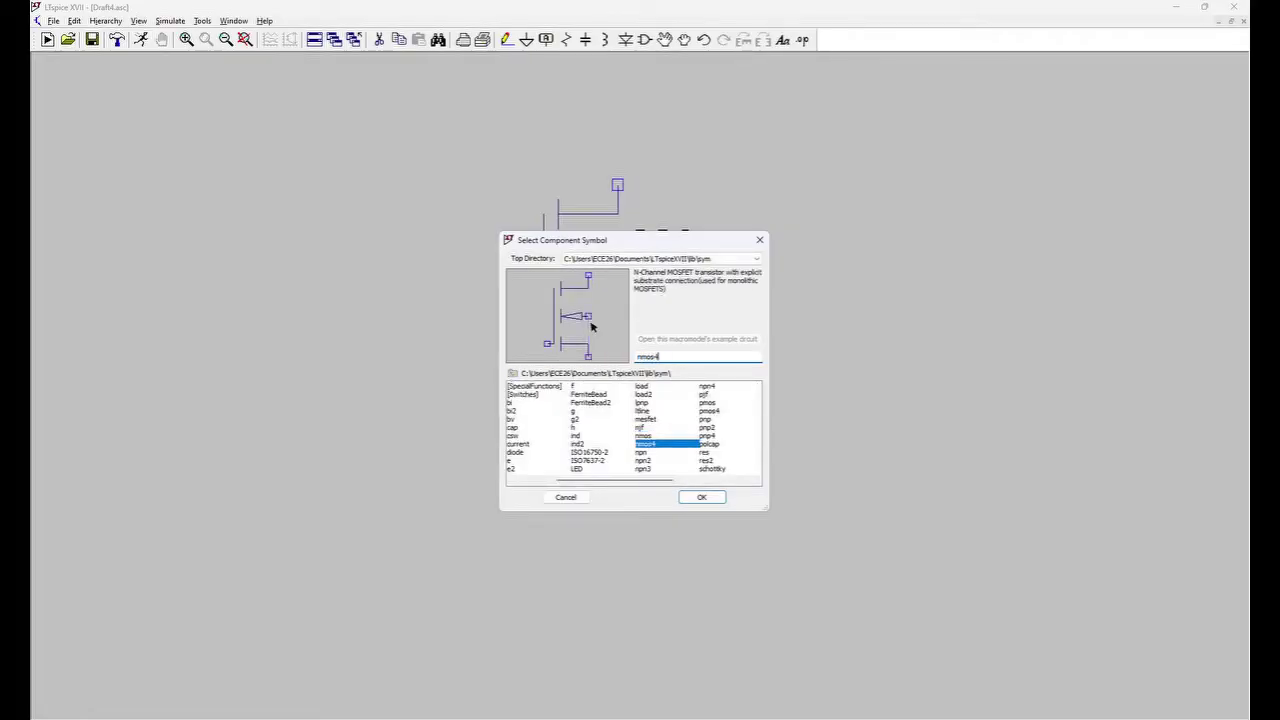
left_click(710, 500)
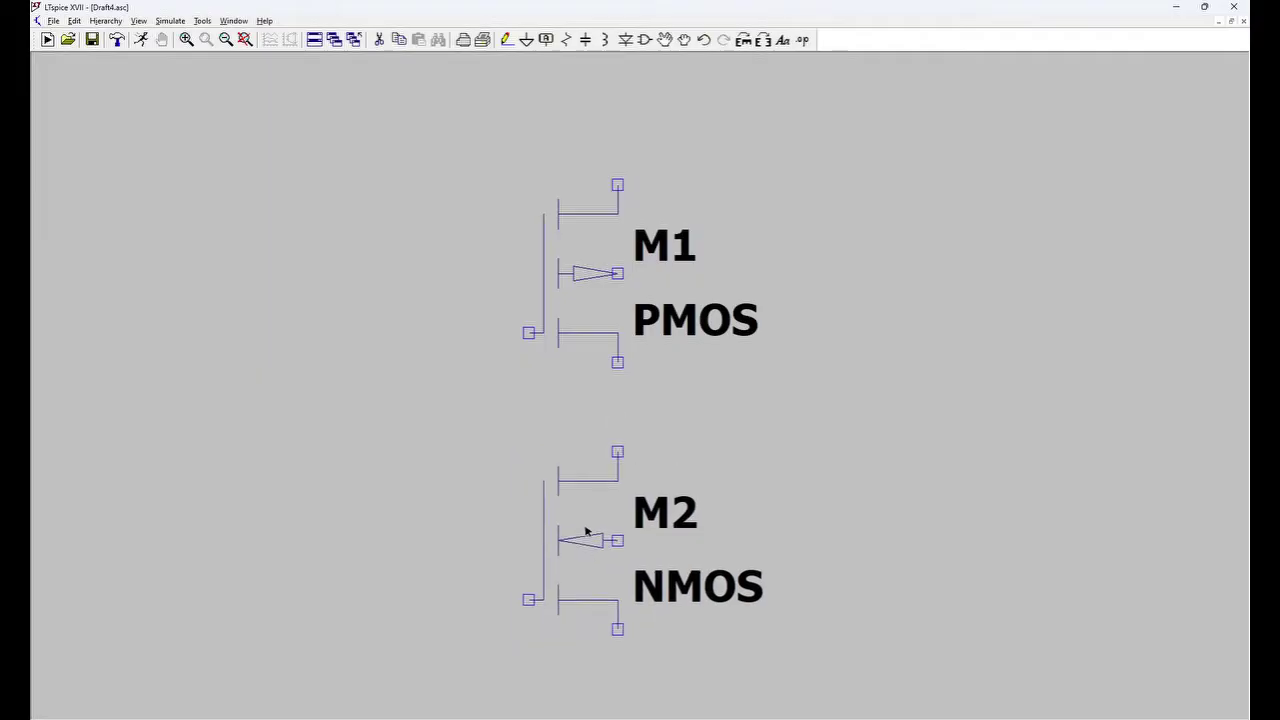
left_click(587, 532)
key("Escape")
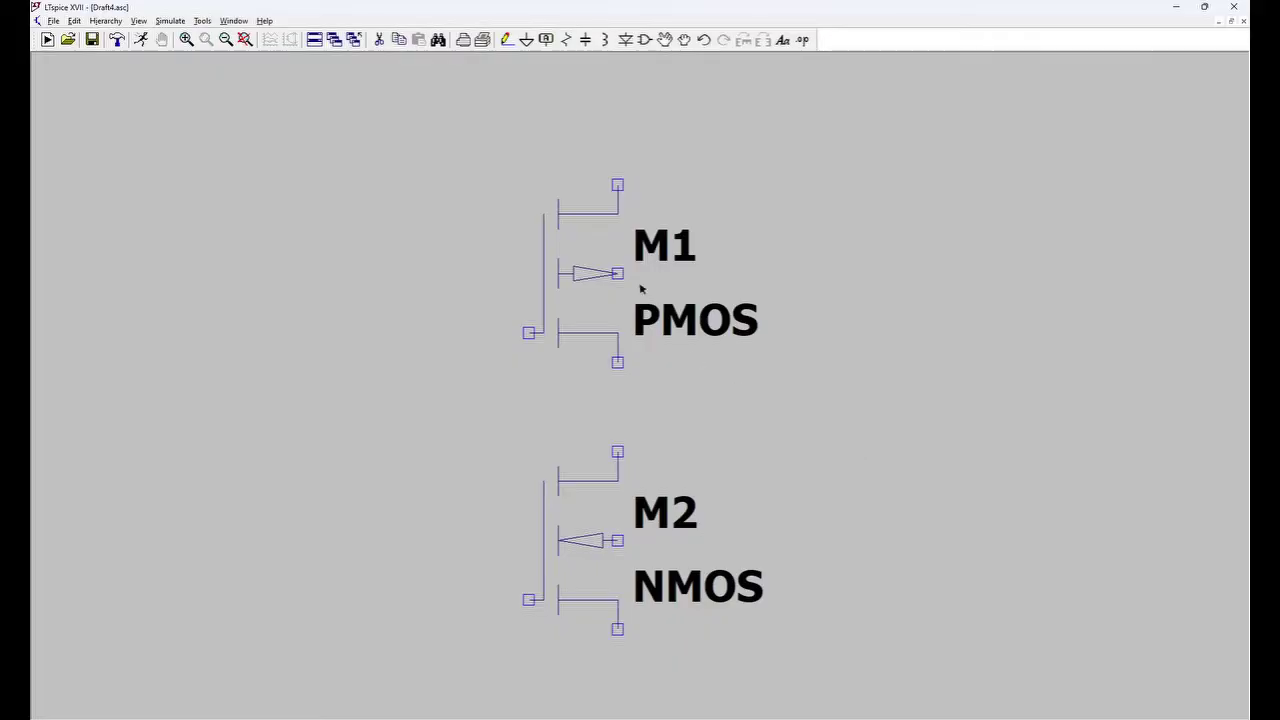
- Wire M1's drain to M2's drain and M1's gate down to M2's gate
left_click(506, 40)
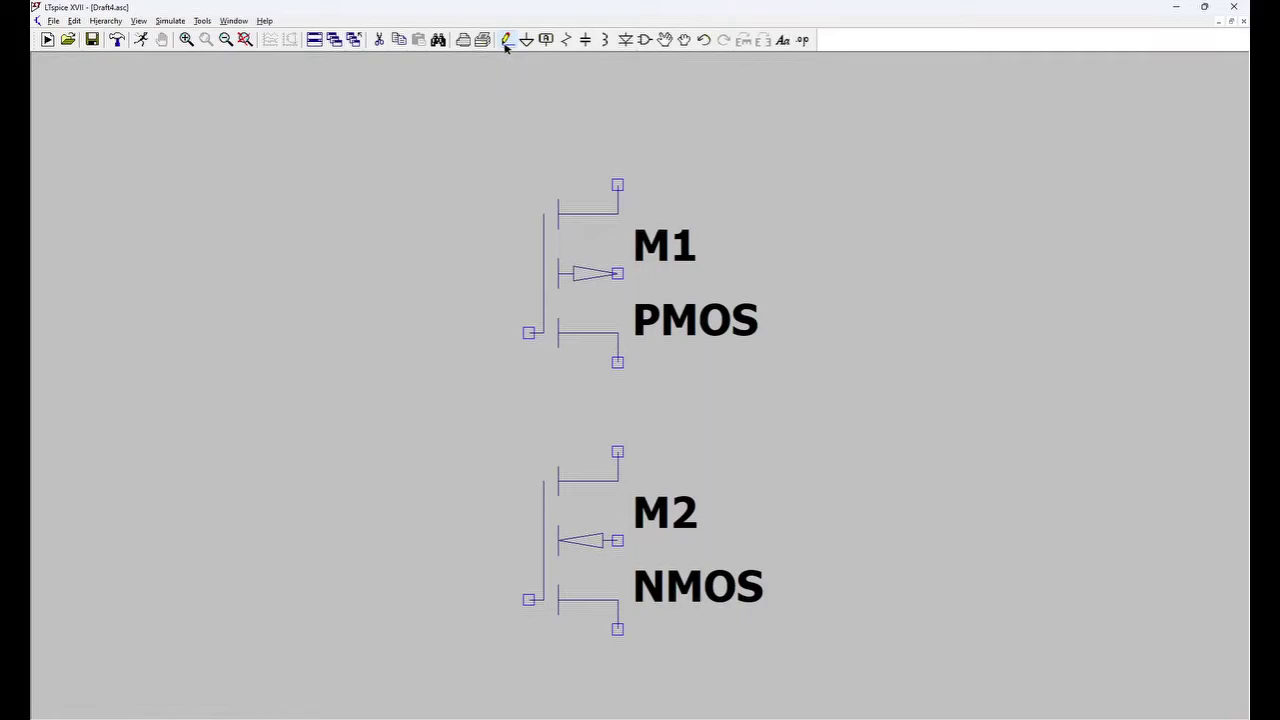
left_click(632, 358)
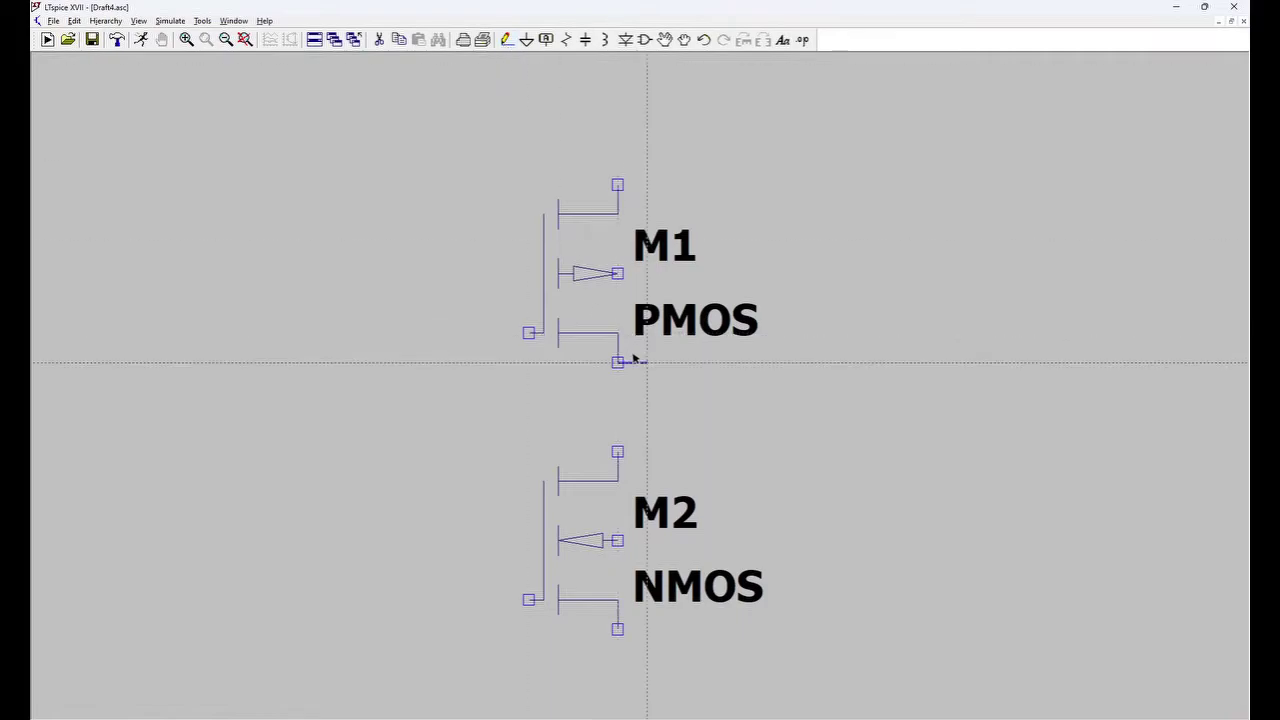
left_click(627, 448)
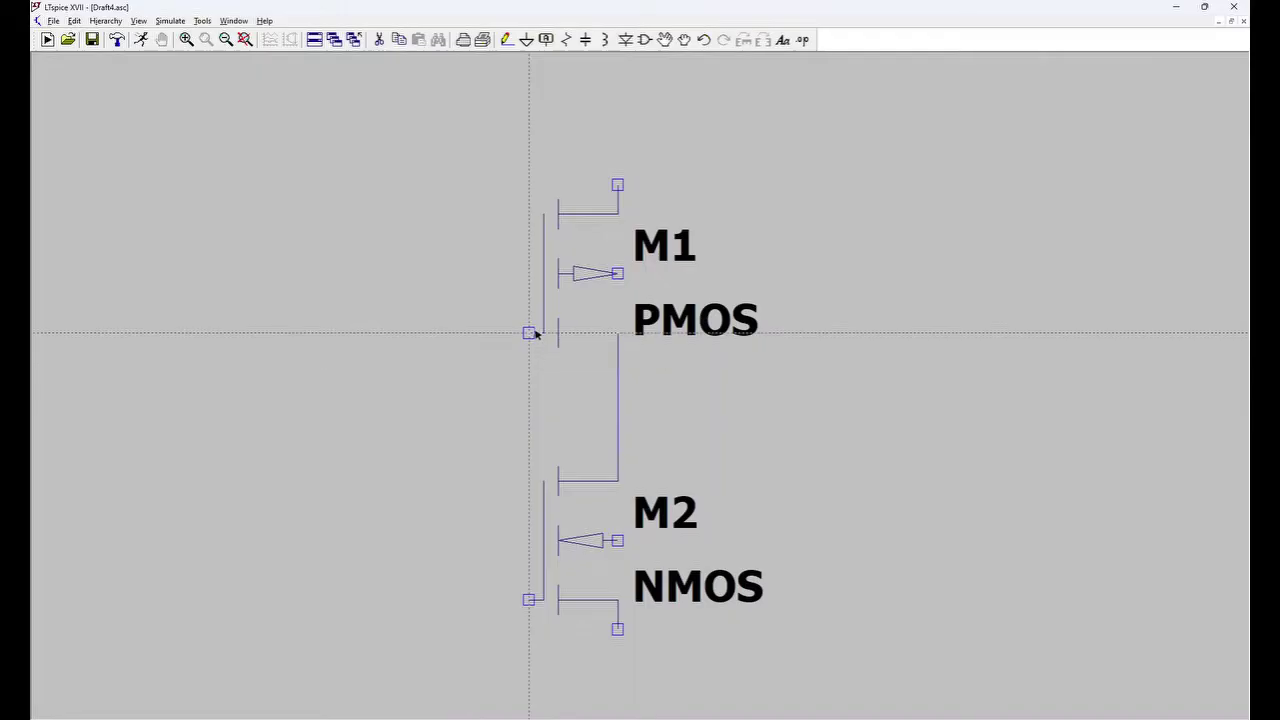
left_click(532, 334)
left_click(467, 338)
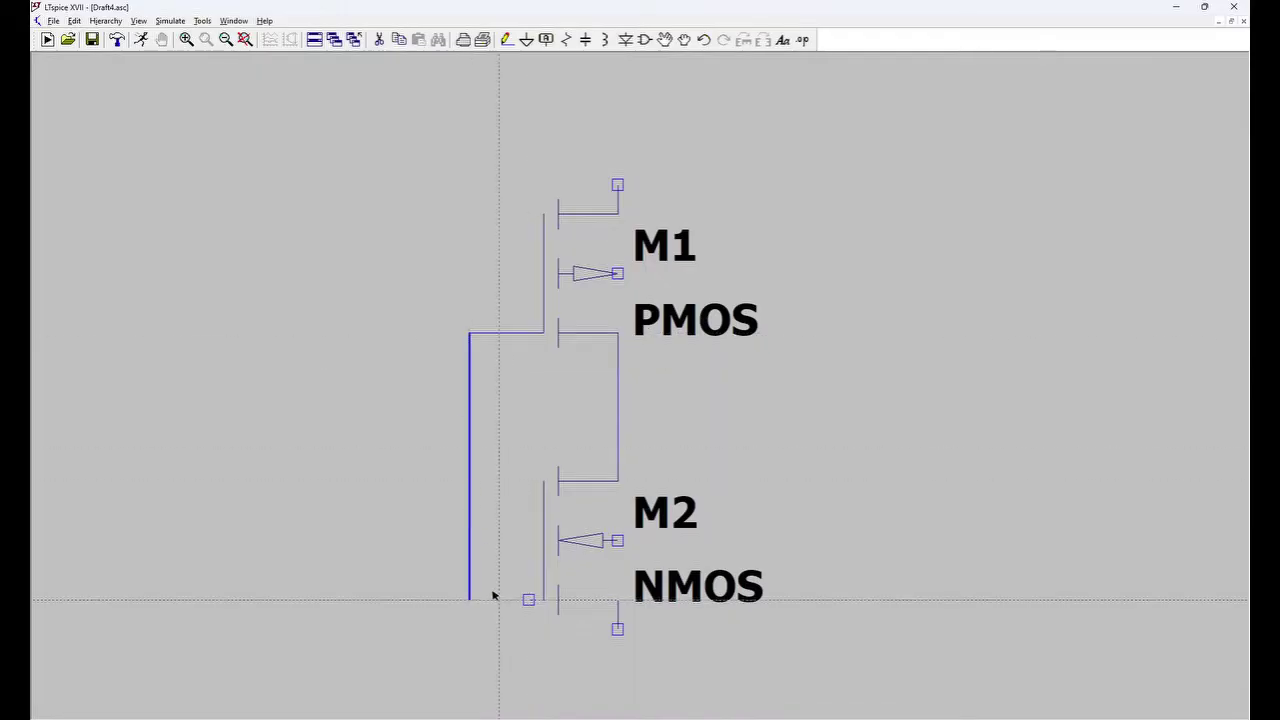
left_click(525, 600)
left_click(522, 600)
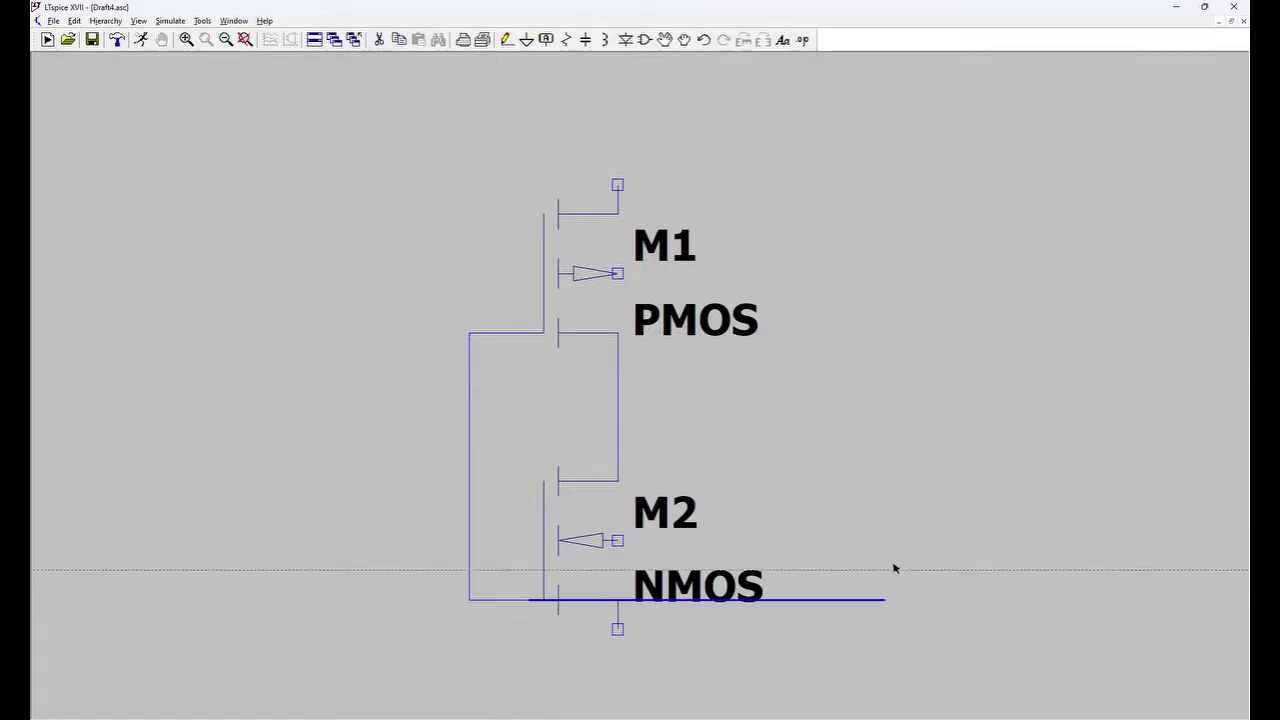
key("Escape")
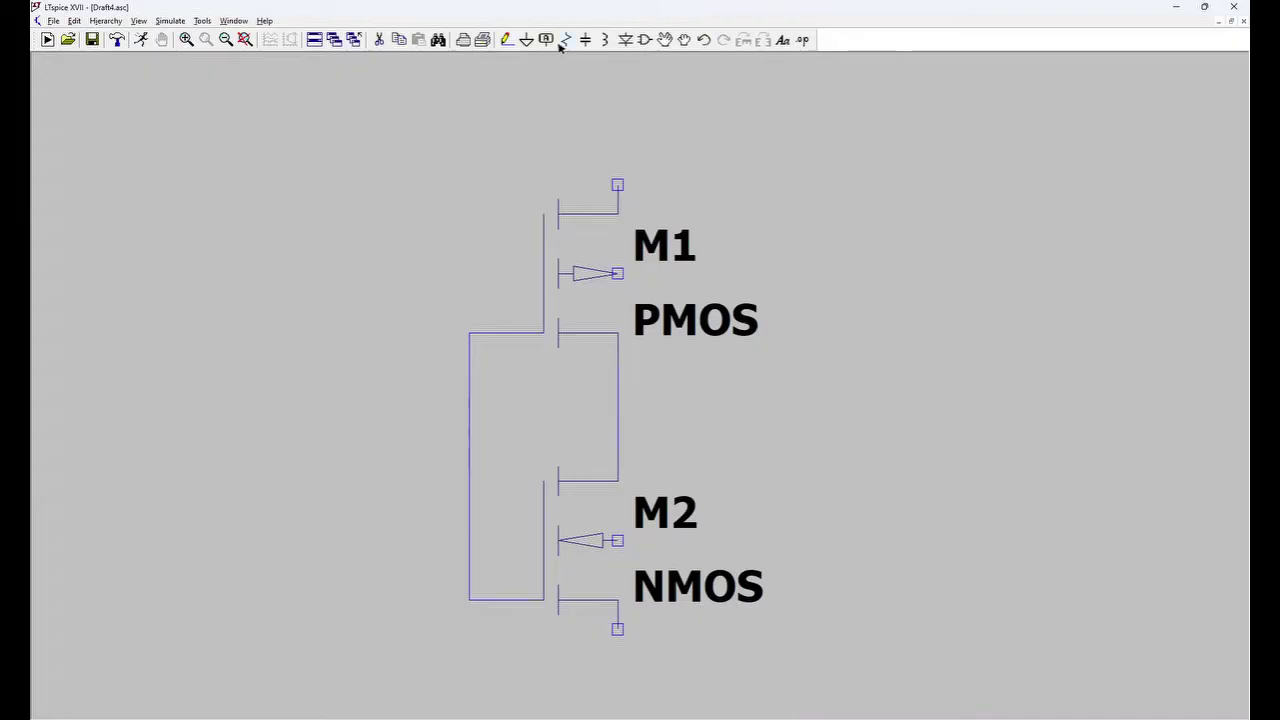
- Place ground symbols at lower left and lower right, and wire M2's source to ground
left_click(526, 40)
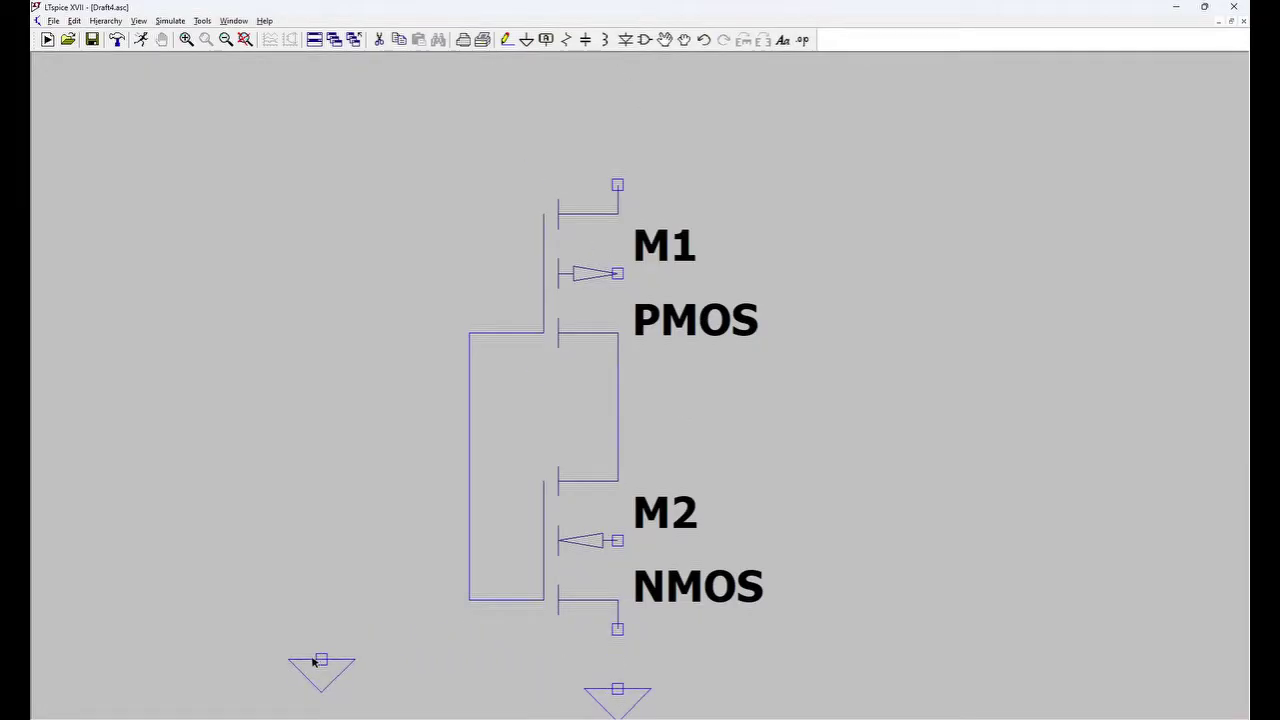
left_click(312, 665)
left_click(1030, 623)
key("Escape")
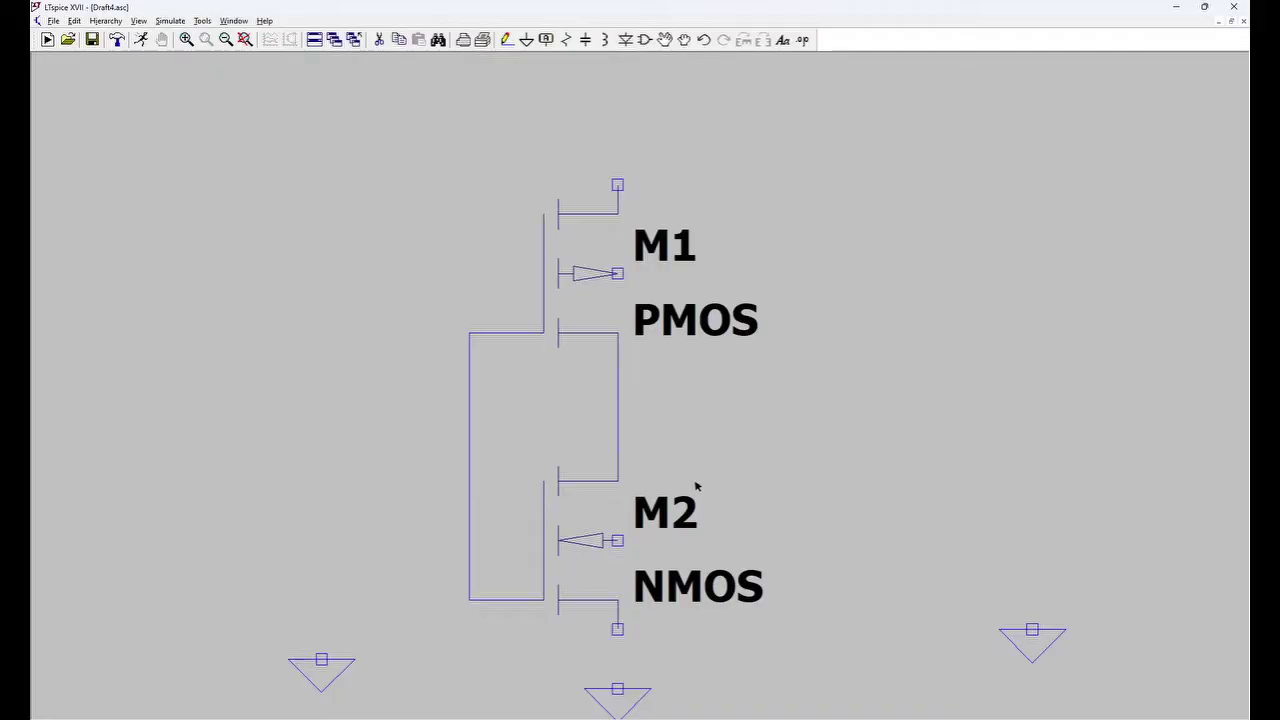
left_click(506, 40)
left_click(617, 629)
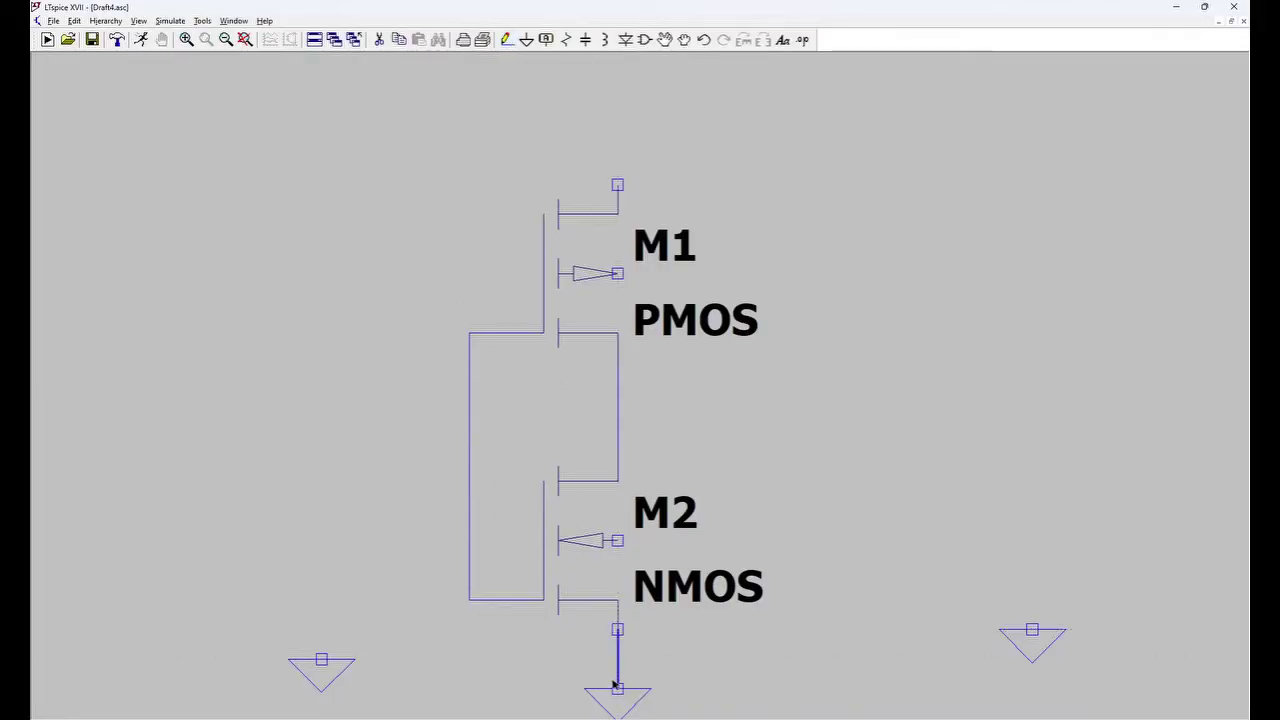
left_click(617, 689)
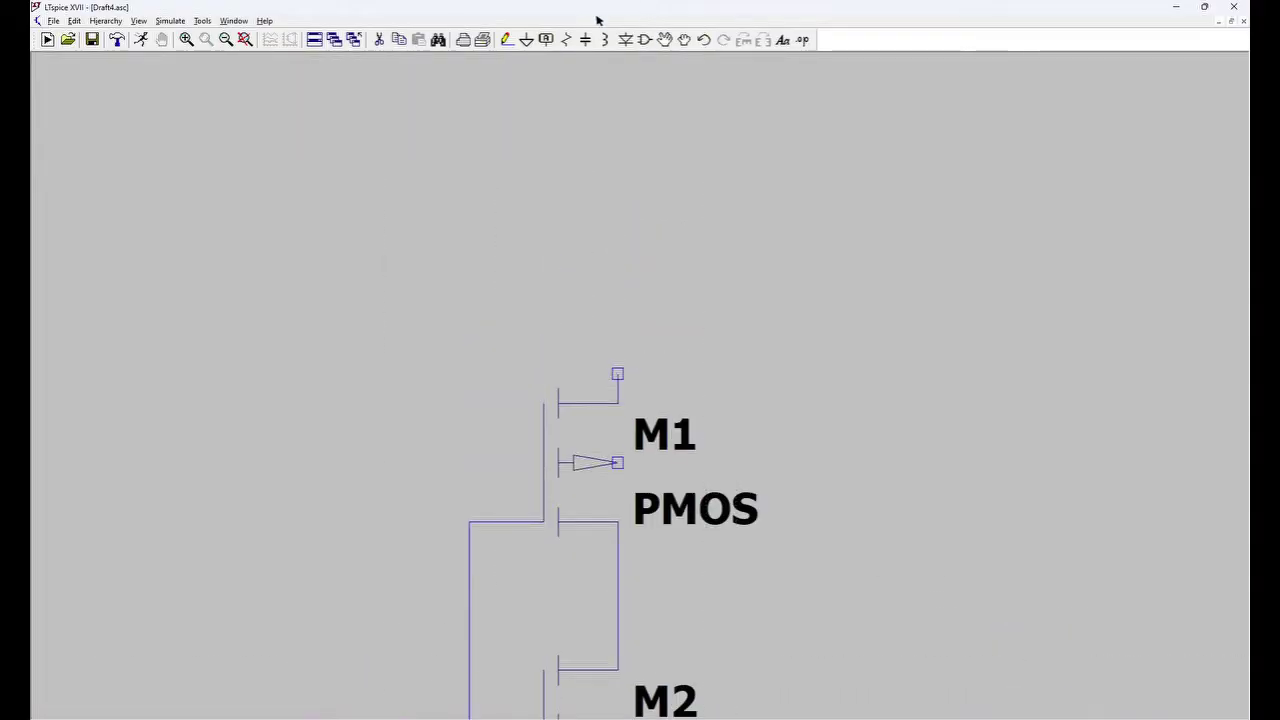
scroll(640, 109, "down", 4)
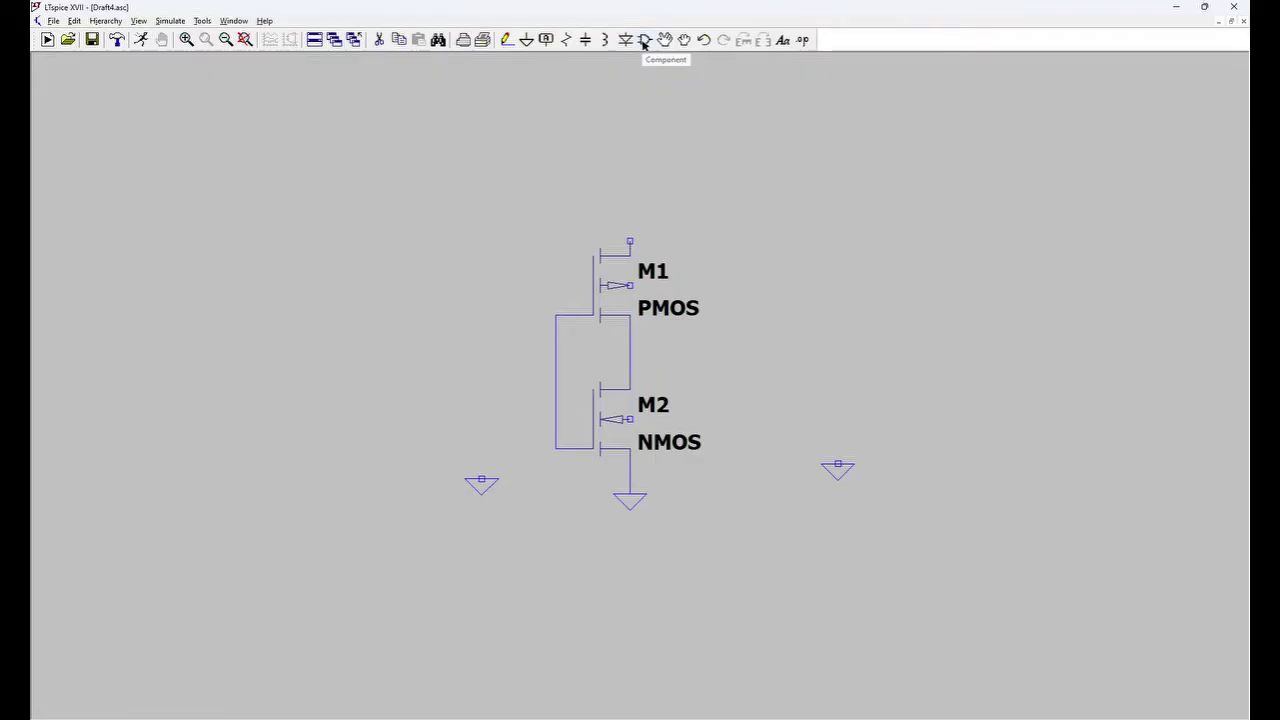
- Place two voltage sources, V1 left of the inverter and V2 on the right
left_click(644, 40)
left_click(660, 358)
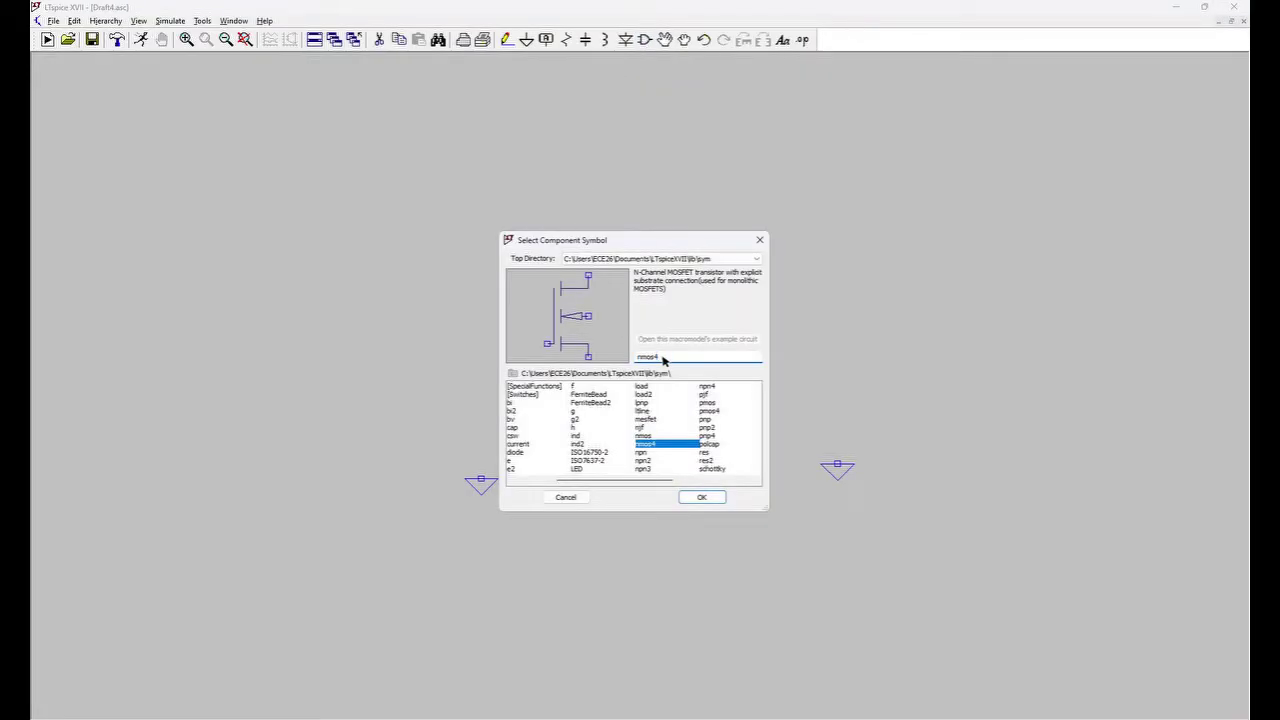
left_click_drag(662, 360, 585, 361)
type("voltag")
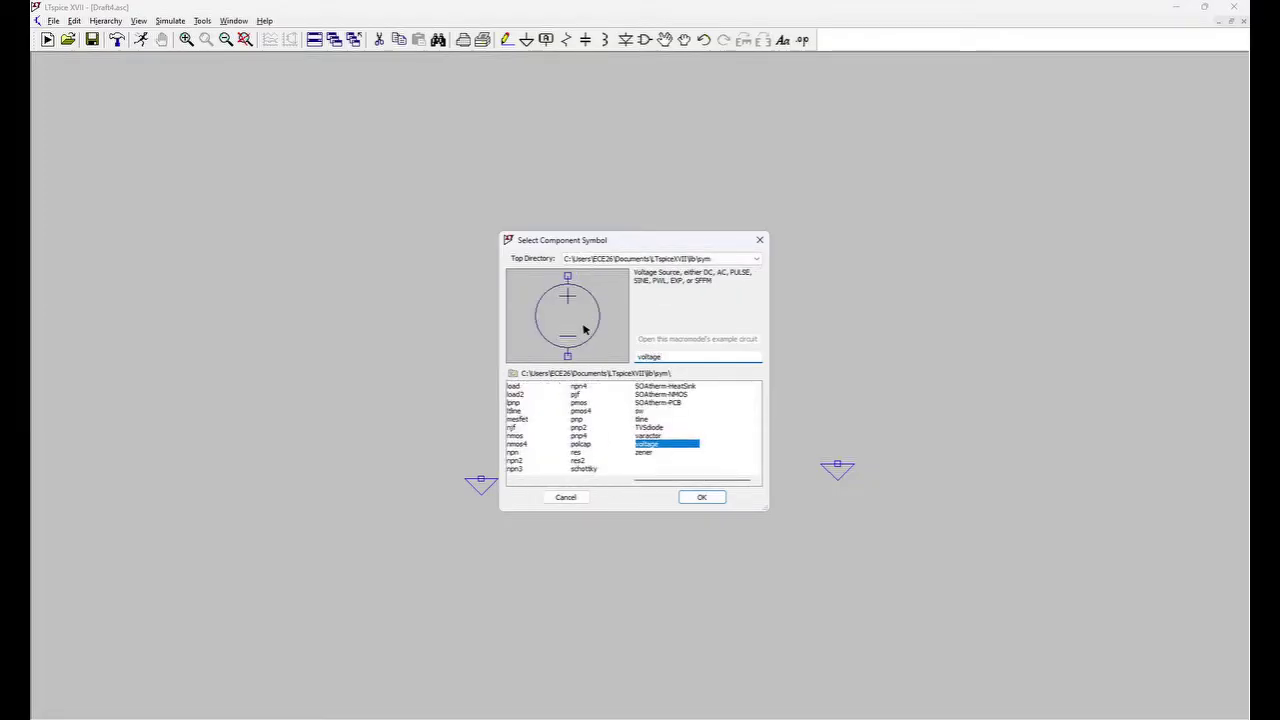
type("e")
left_click(716, 500)
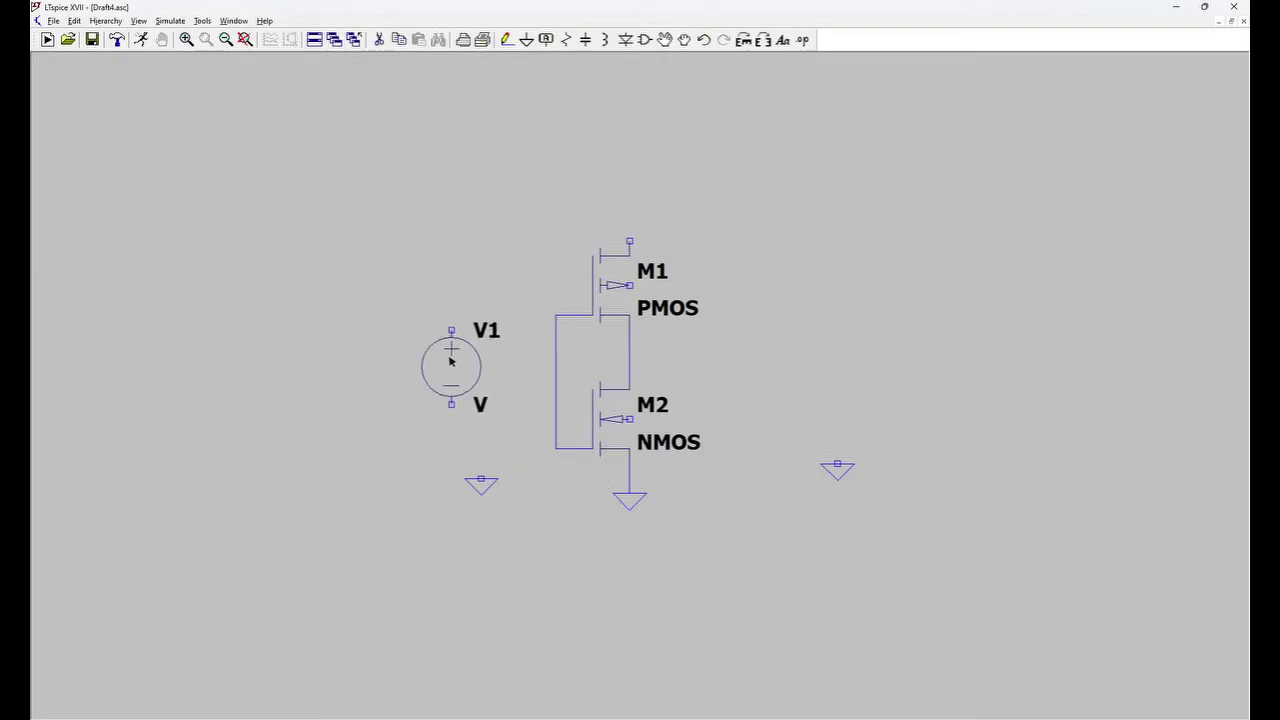
left_click(483, 377)
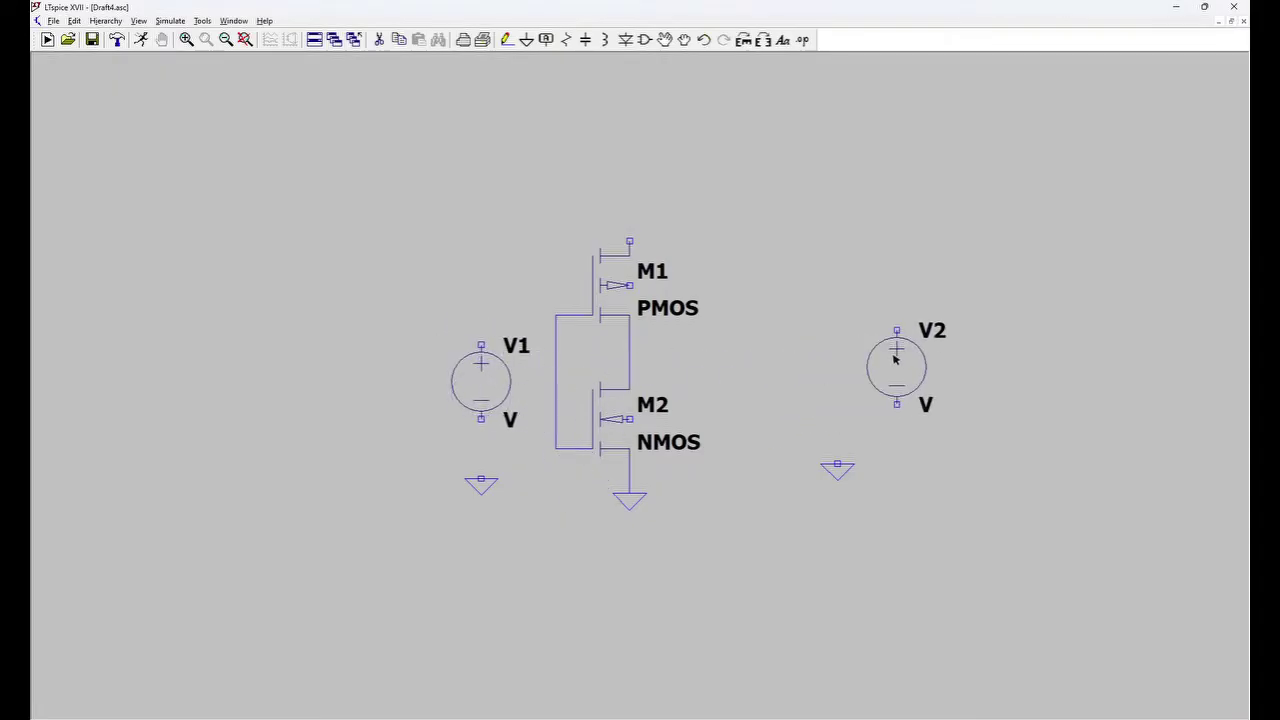
left_click(843, 356)
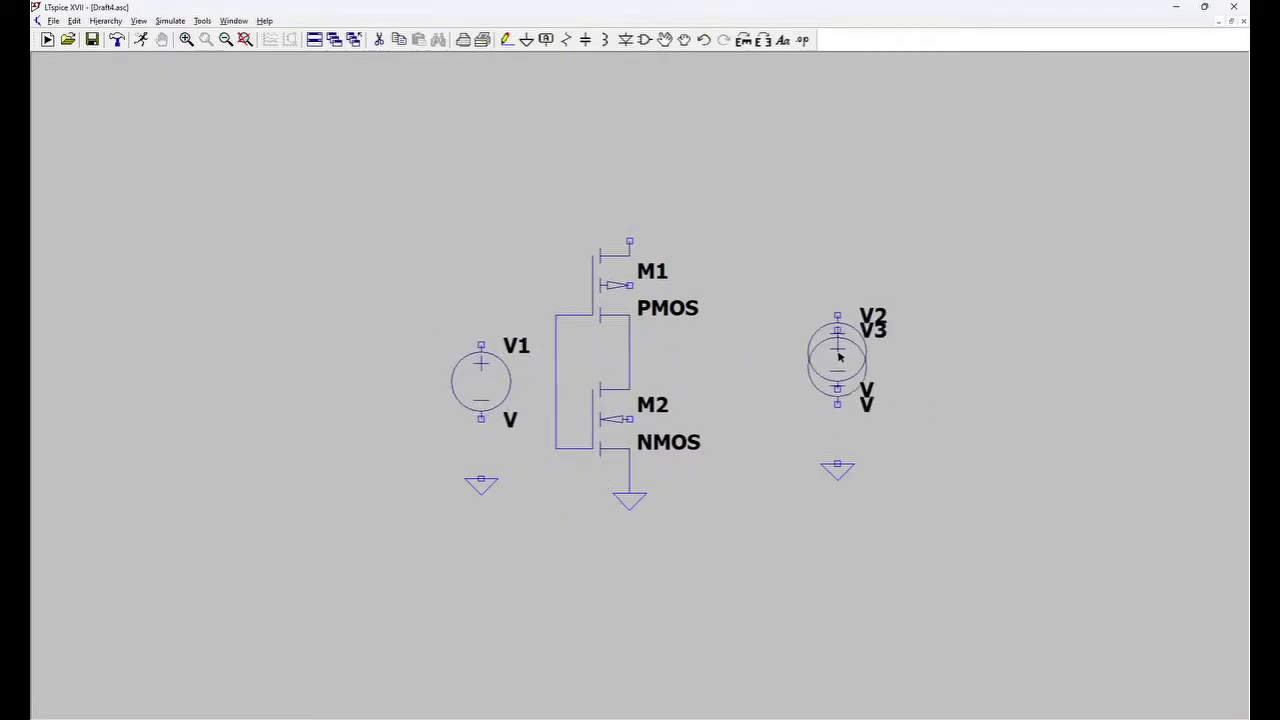
key("Escape")
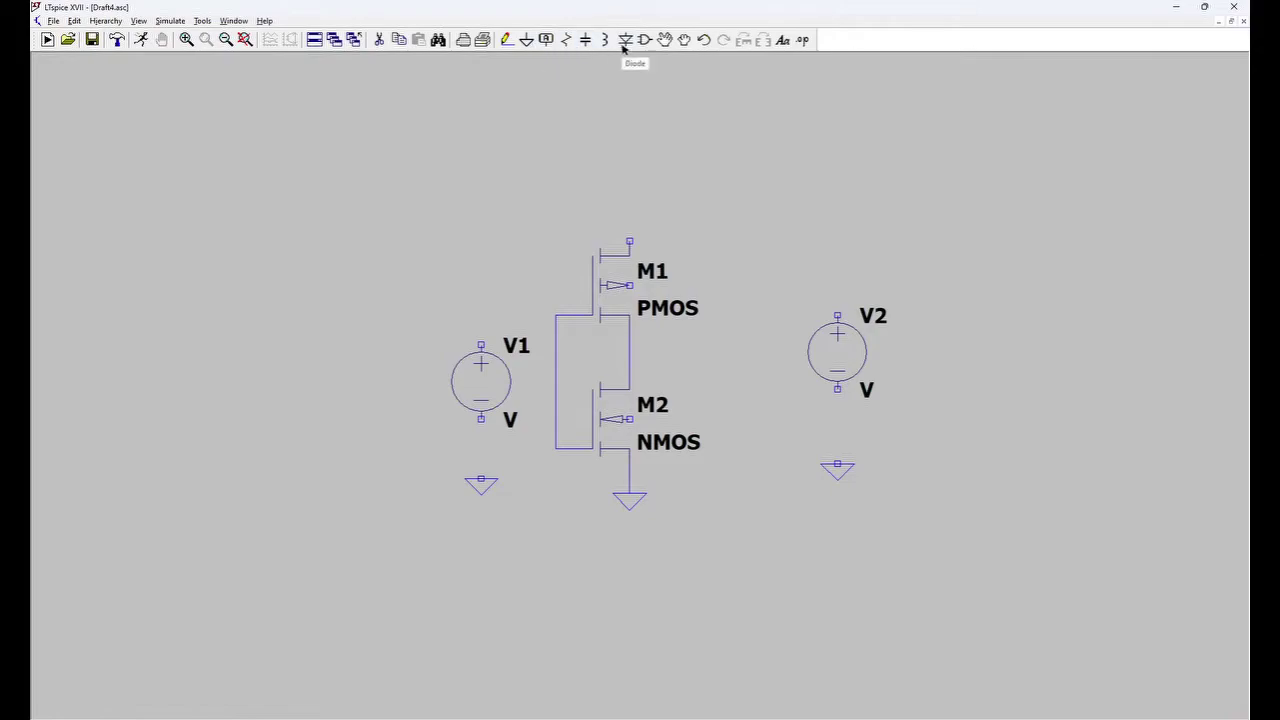
- Wire V1's bottom terminal to ground and its top terminal to the joined gate wire
left_click(507, 41)
left_click(482, 421)
left_click(484, 479)
right_click(487, 485)
right_click(488, 350)
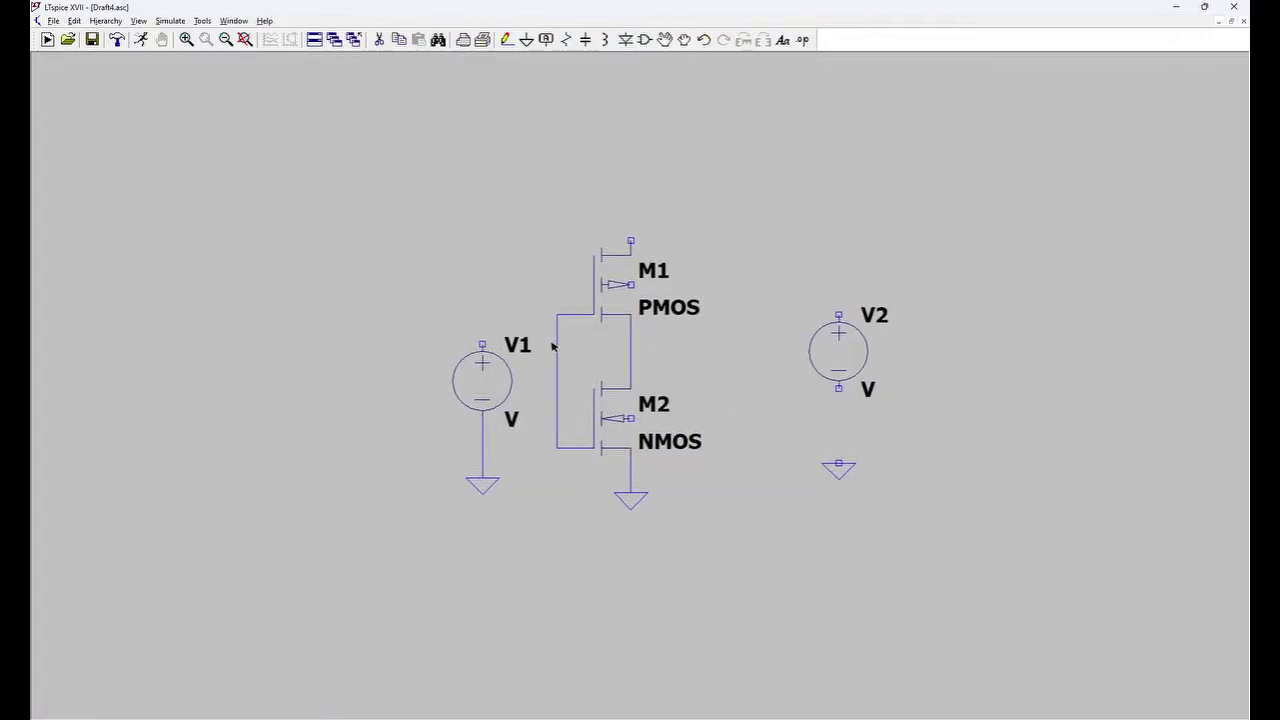
left_click(506, 39)
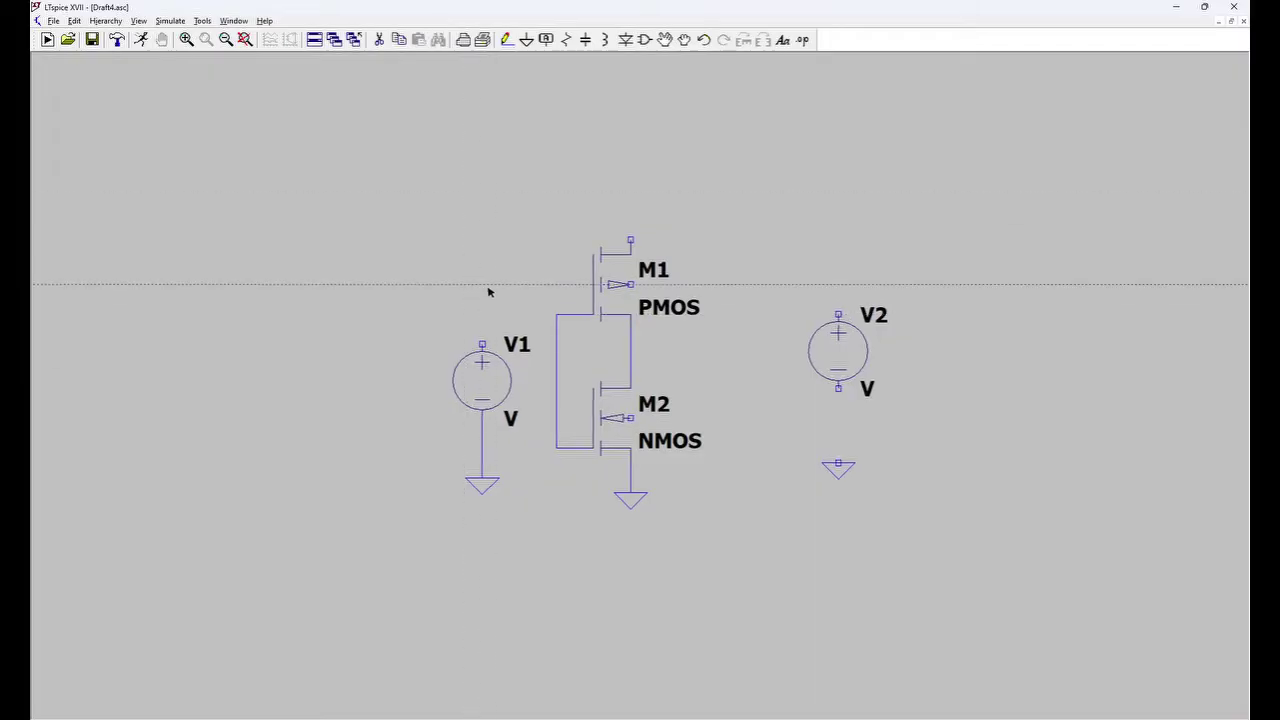
left_click(482, 346)
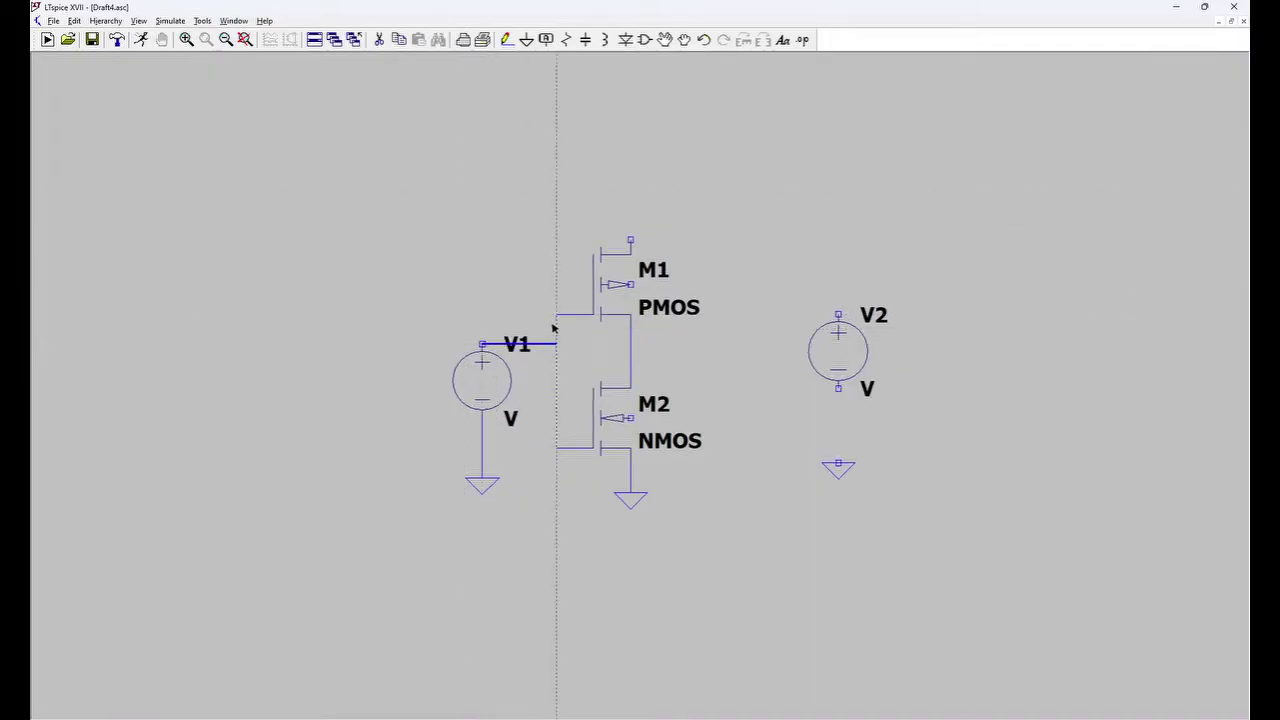
left_click(556, 343)
right_click(553, 338)
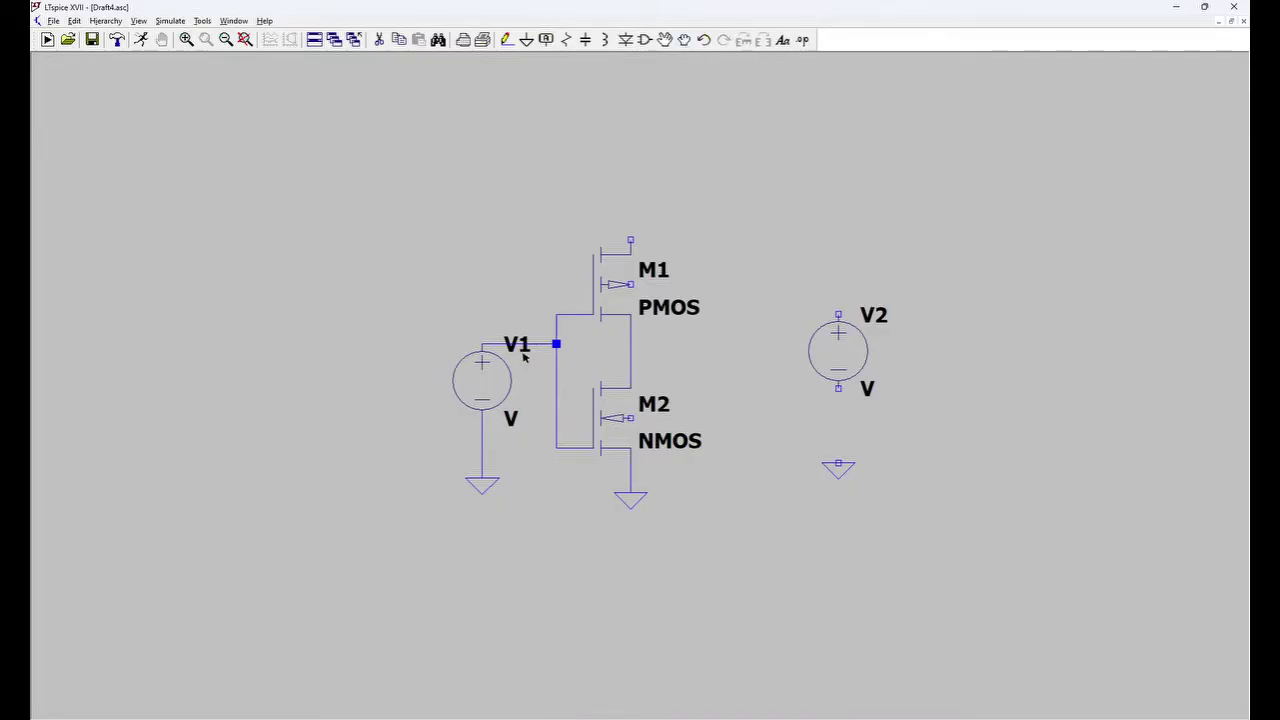
- Move V1 slightly left and line its ground up directly beneath it
left_click_drag(494, 388, 432, 398)
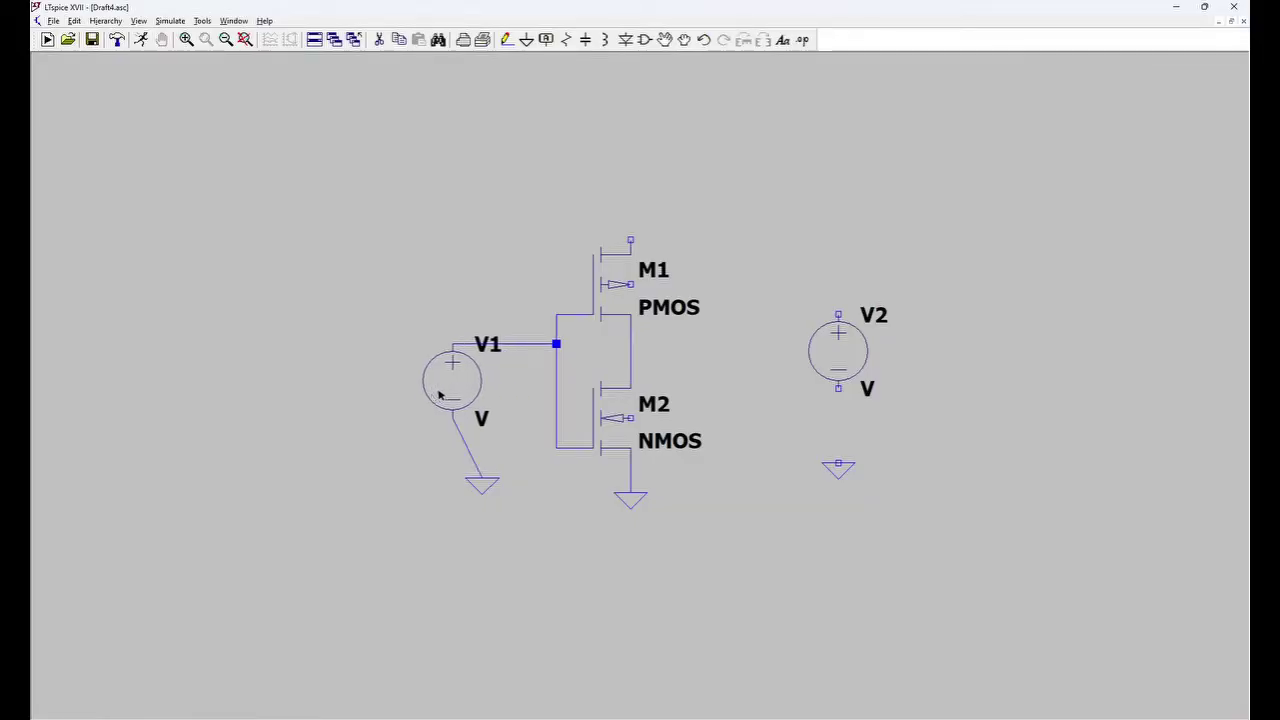
left_click_drag(478, 496, 449, 518)
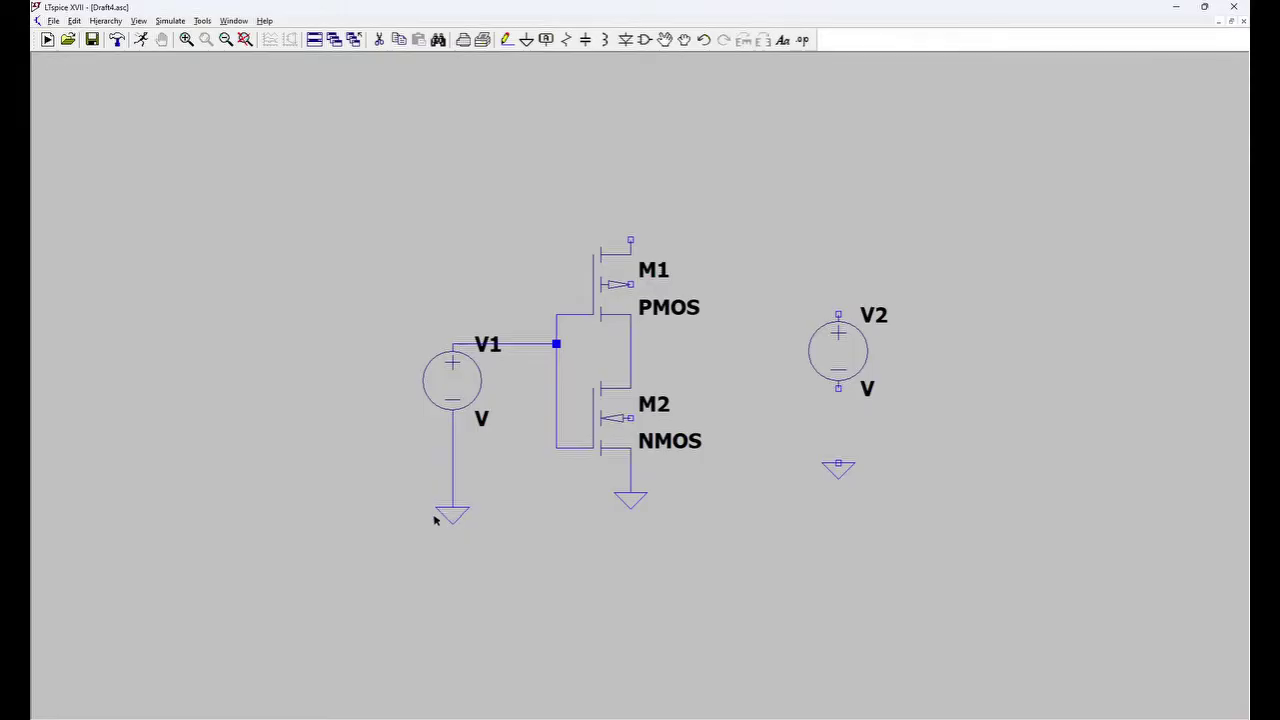
left_click(546, 40)
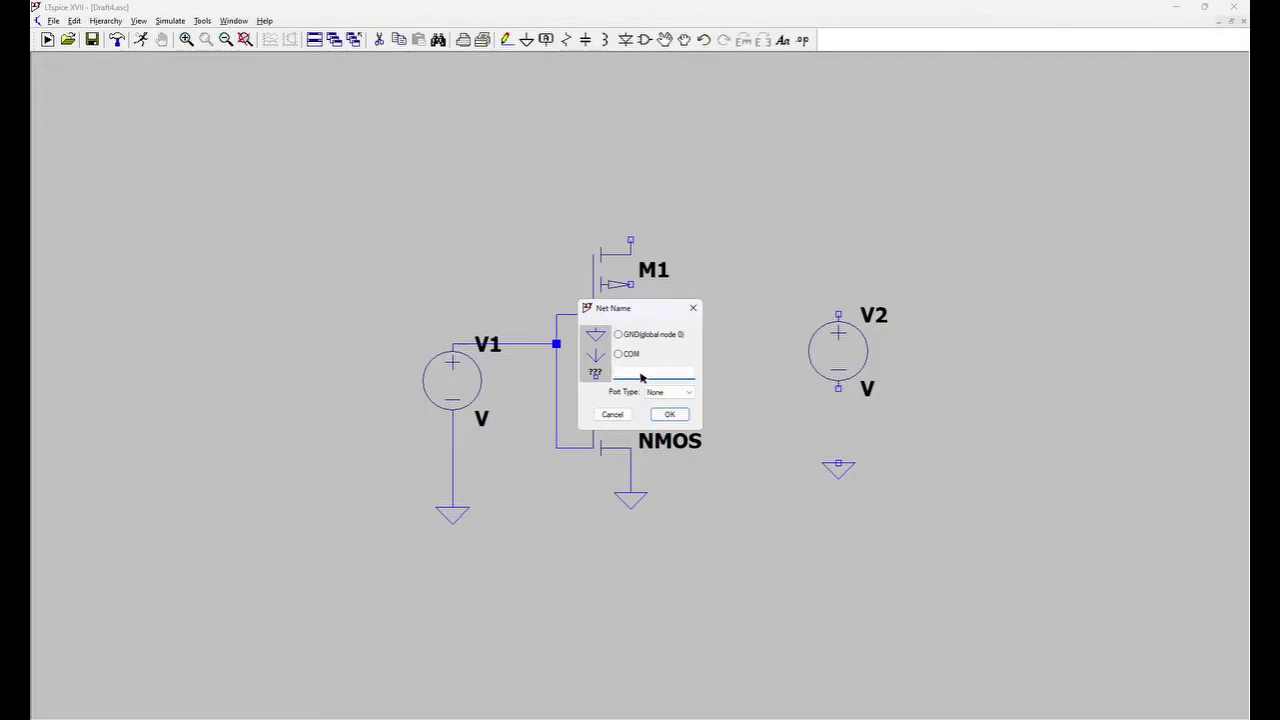
- Place a net label VOUT, port type Output, beside V2
type("VOUT")
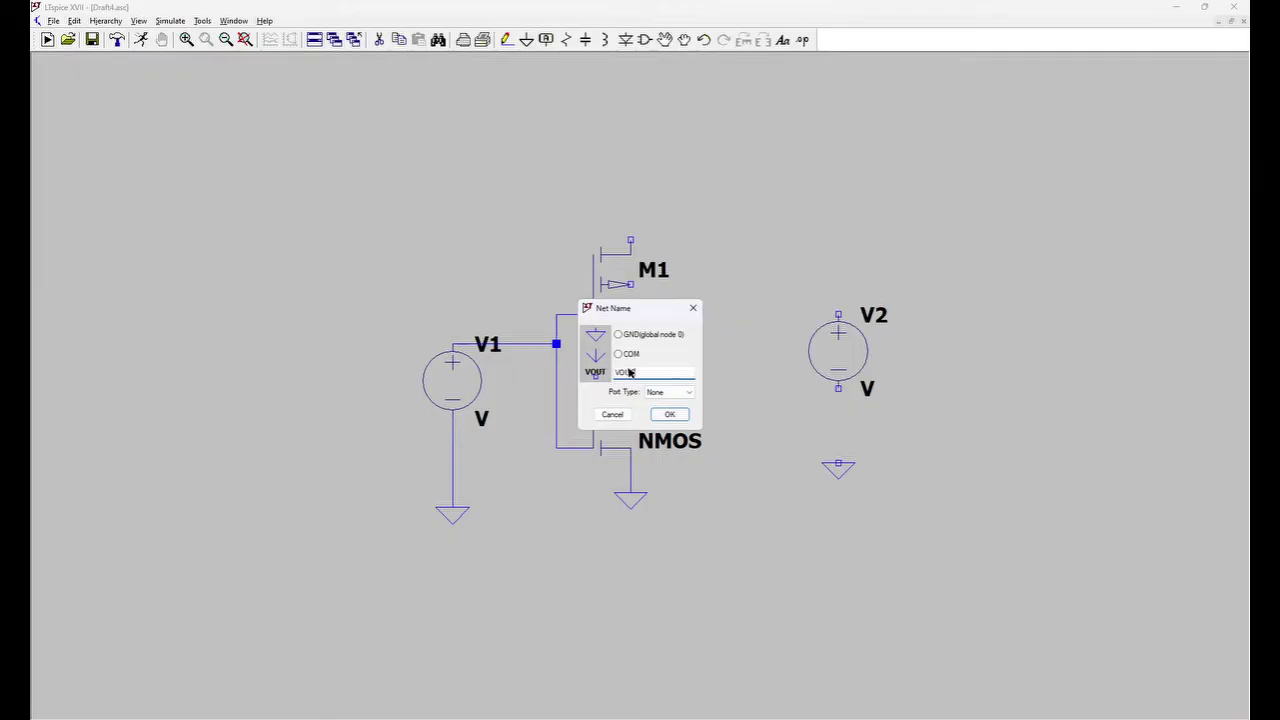
left_click(680, 393)
left_click(675, 421)
left_click(676, 415)
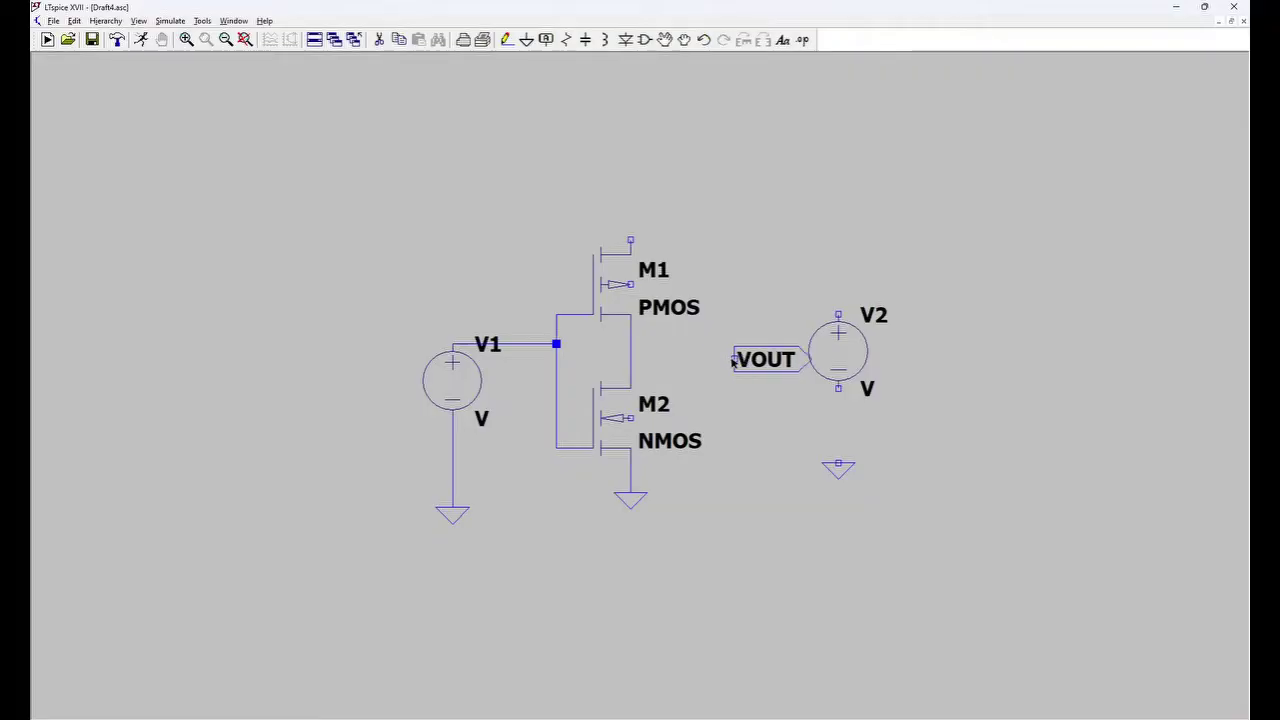
left_click(733, 361)
key("Escape")
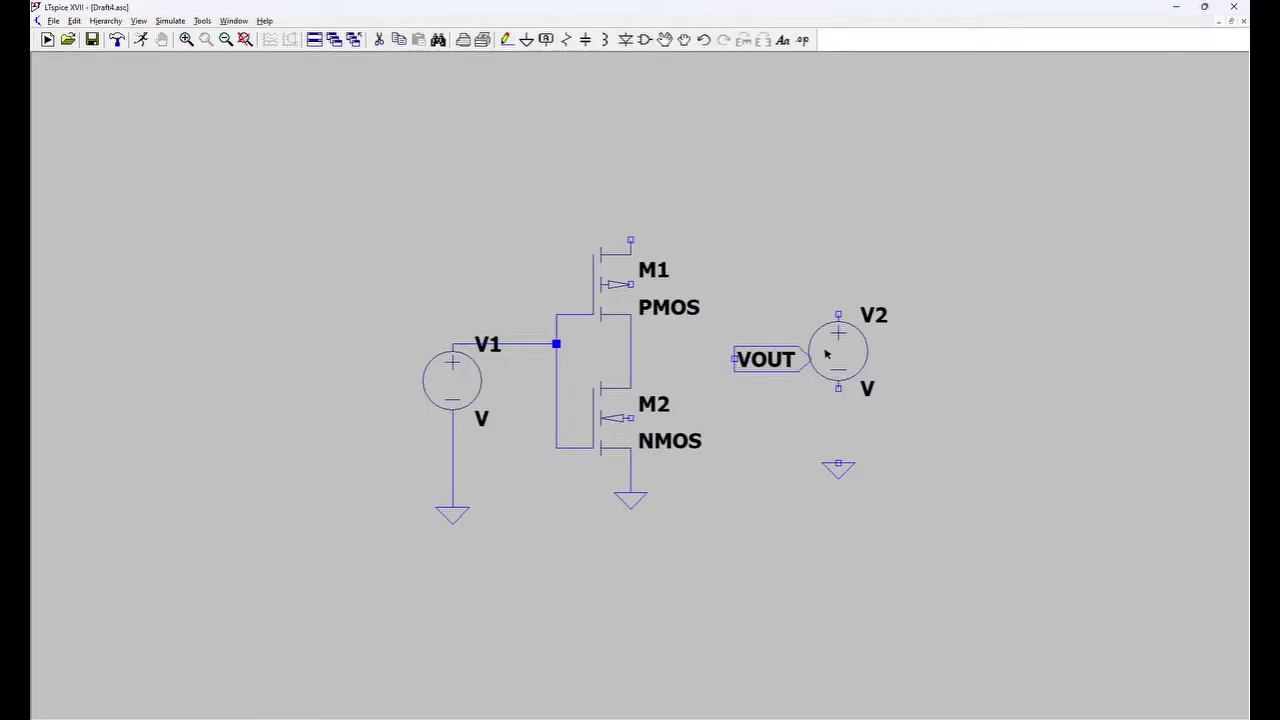
- Move V2 up and right, shift the VOUT label toward it, and put the ground under V2
left_click(684, 40)
left_click(840, 336)
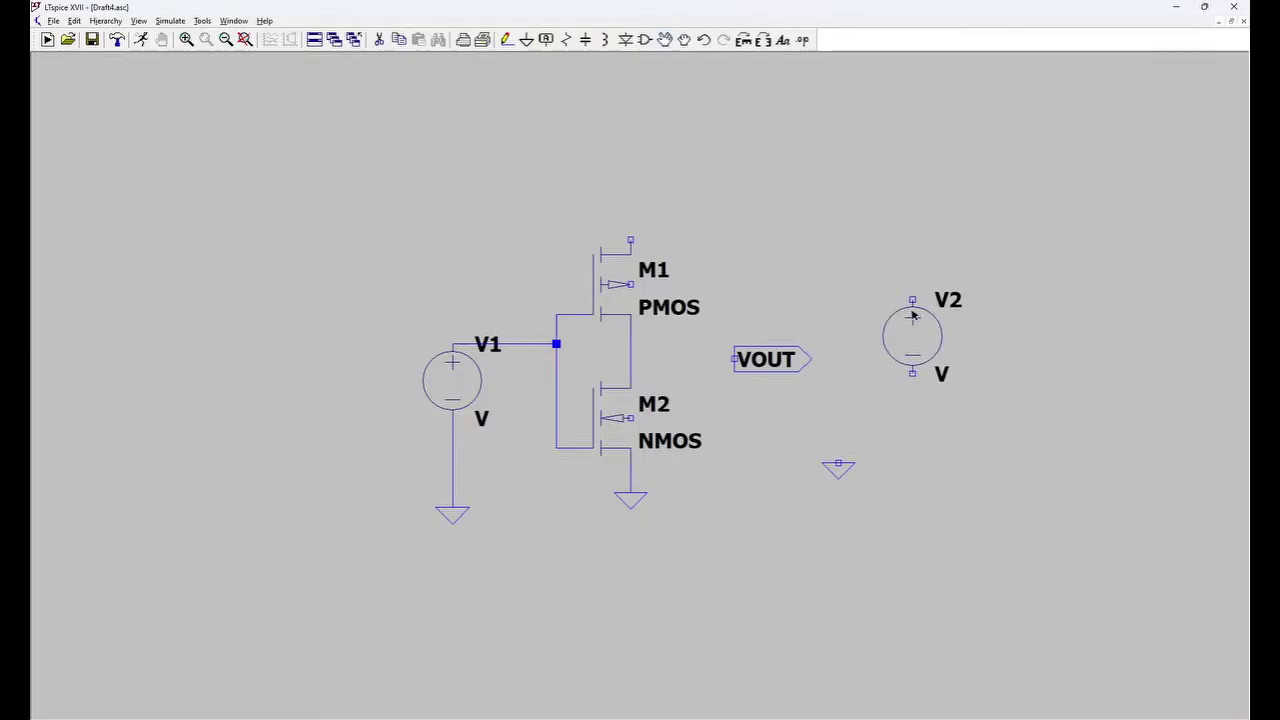
left_click(914, 316)
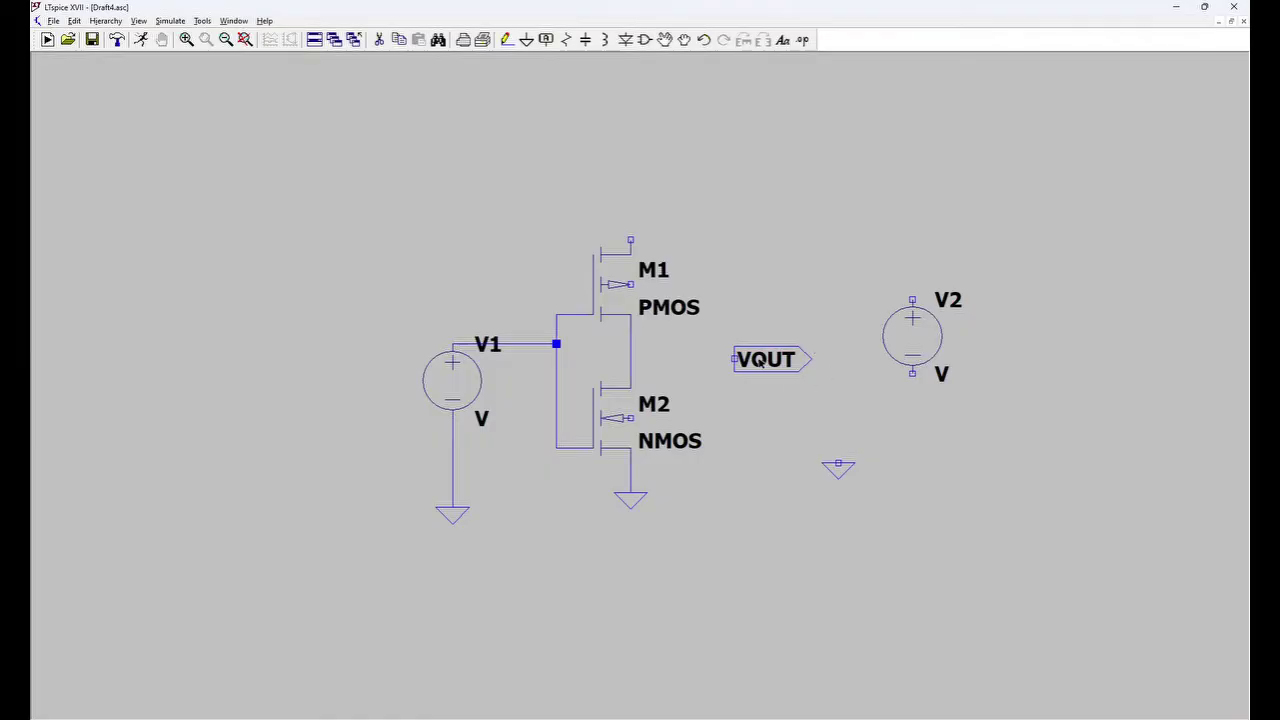
left_click_drag(758, 362, 789, 365)
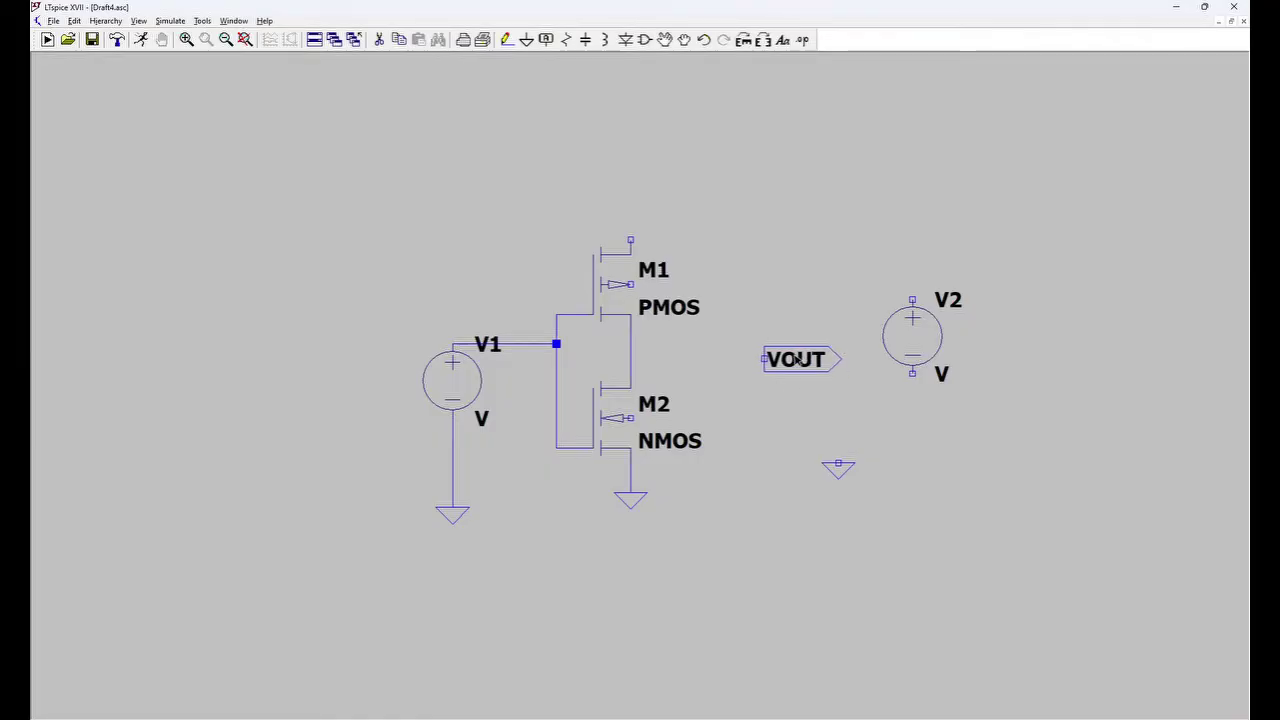
left_click_drag(840, 471, 914, 457)
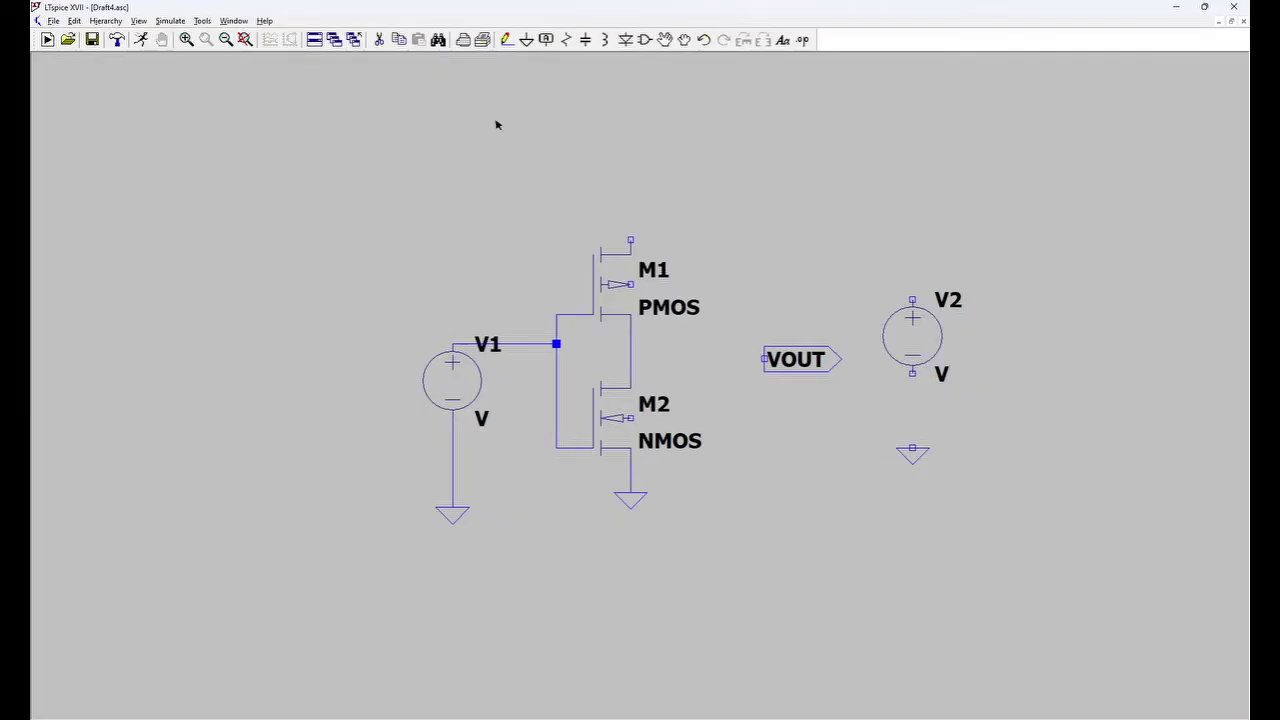
- Wire M1's top pin to V2's plus terminal and V2's minus terminal to ground
left_click(506, 40)
left_click(630, 241)
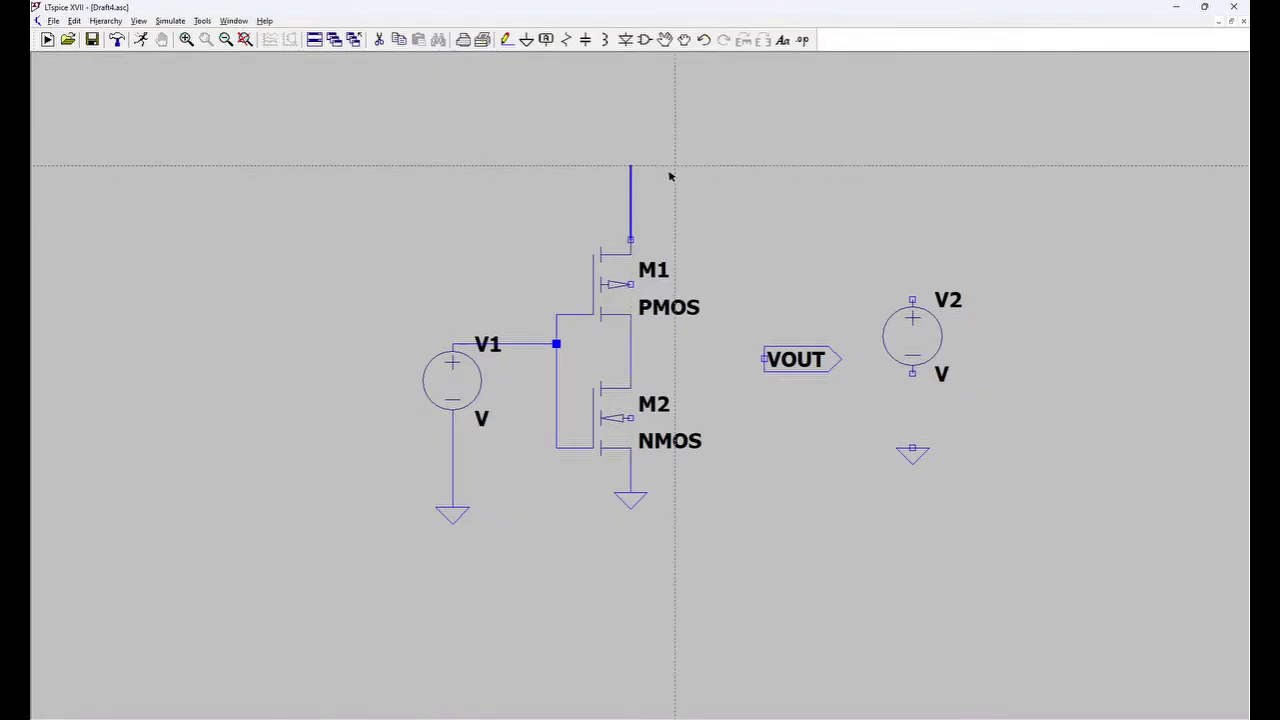
left_click(912, 166)
left_click(912, 300)
key("Escape")
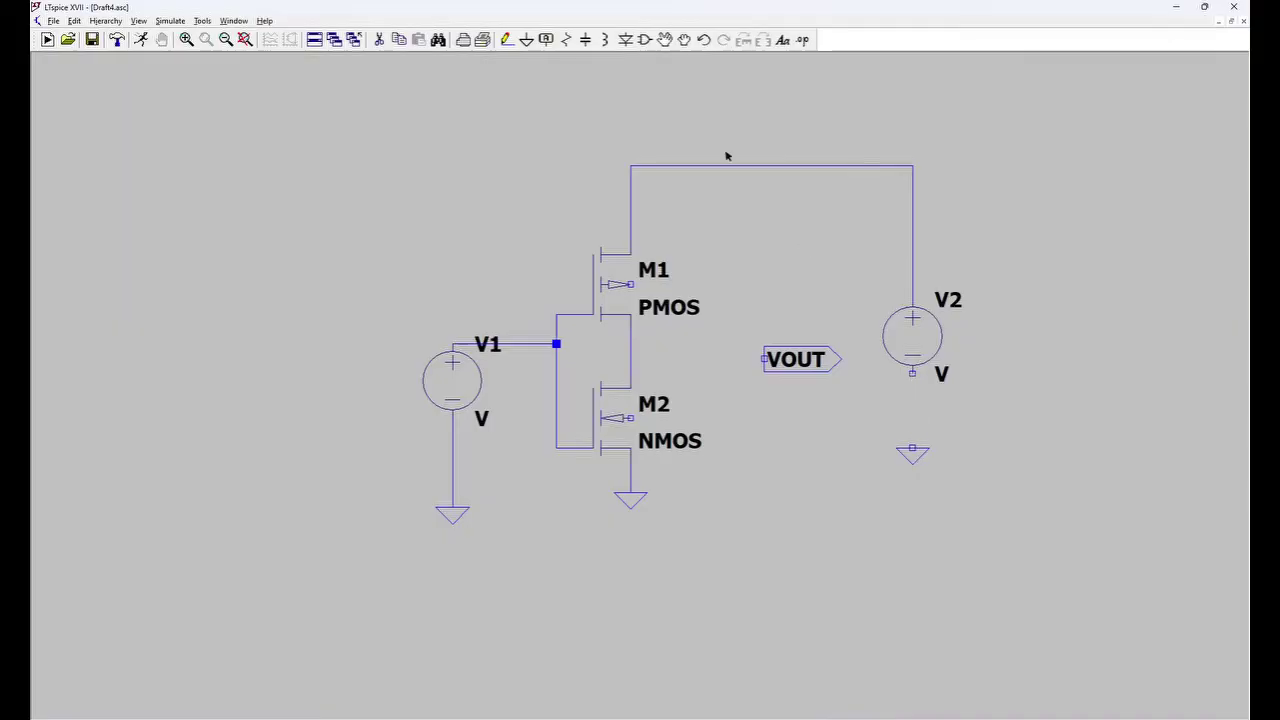
left_click(506, 40)
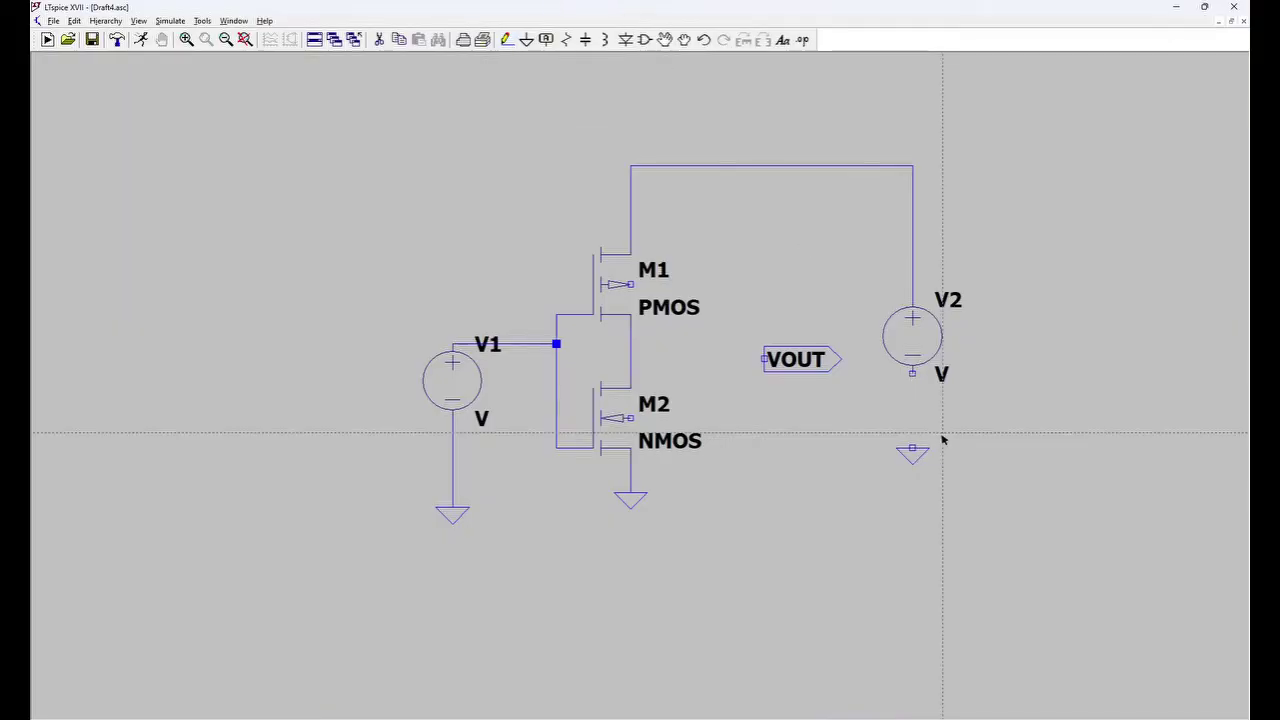
left_click(912, 373)
left_click(912, 449)
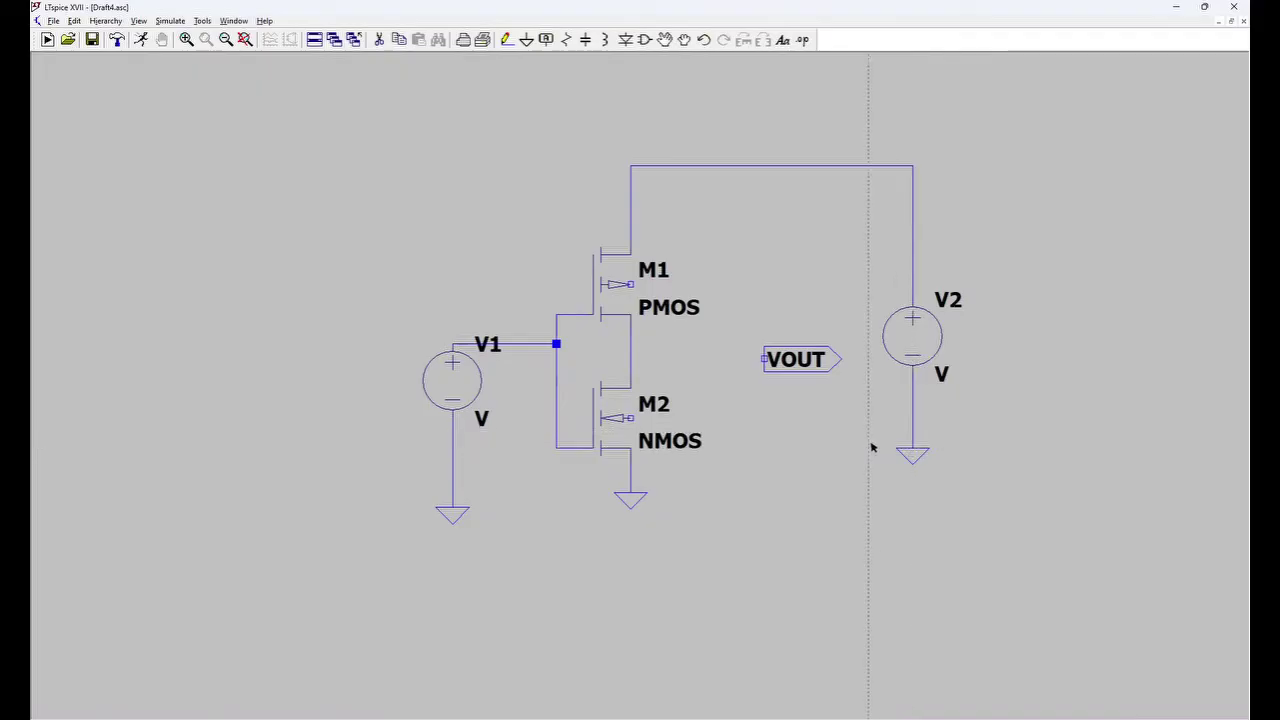
key("Escape")
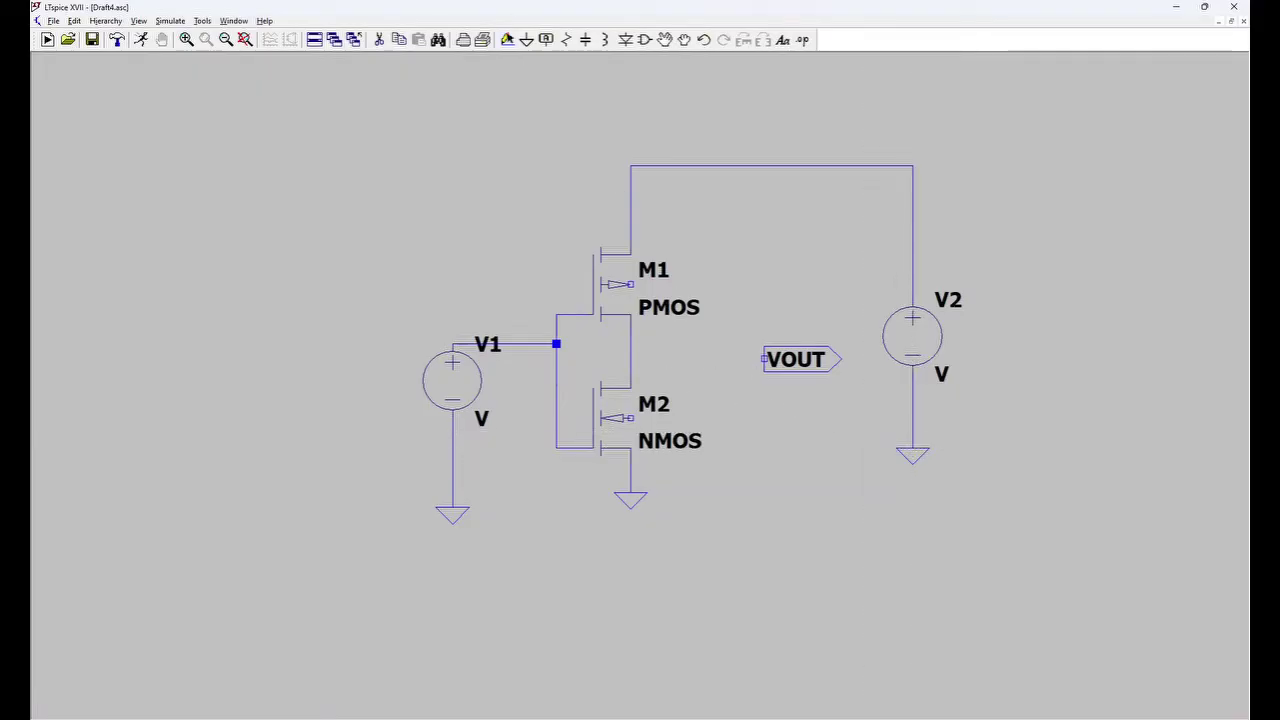
- Connect the VOUT label to the transistors' shared drain node
left_click(506, 40)
left_click(763, 359)
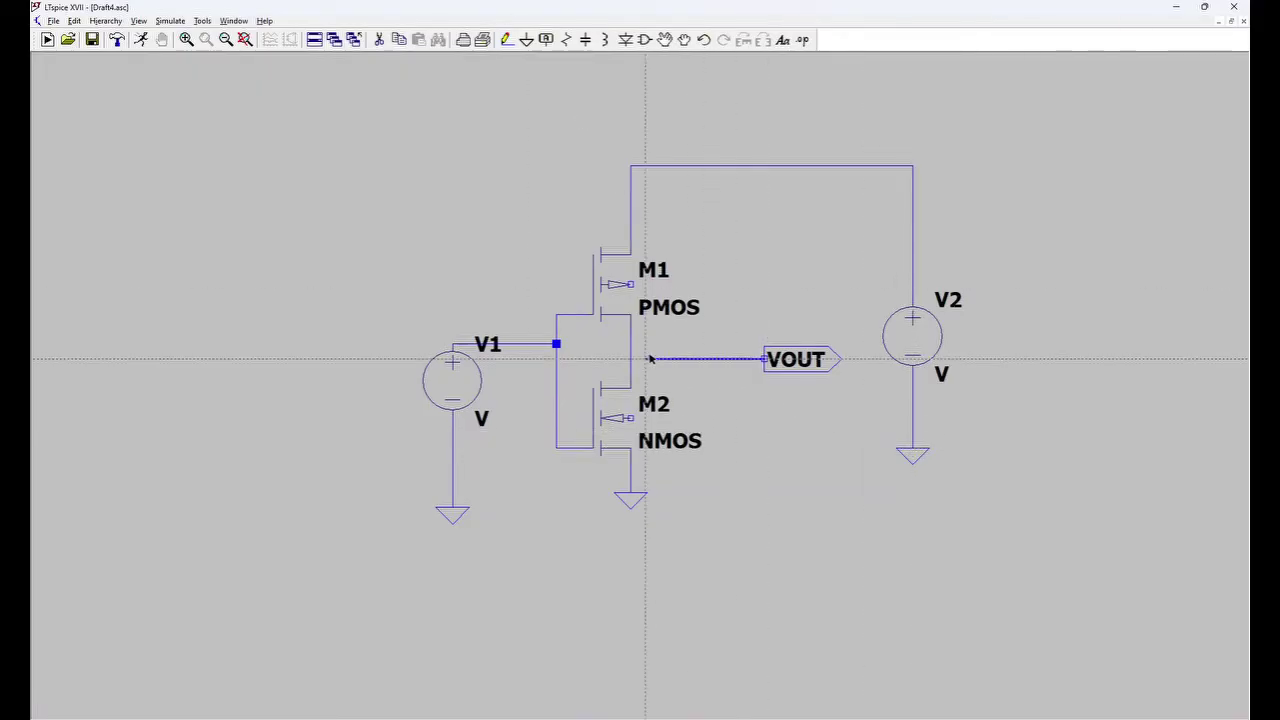
left_click(630, 359)
key("Escape")
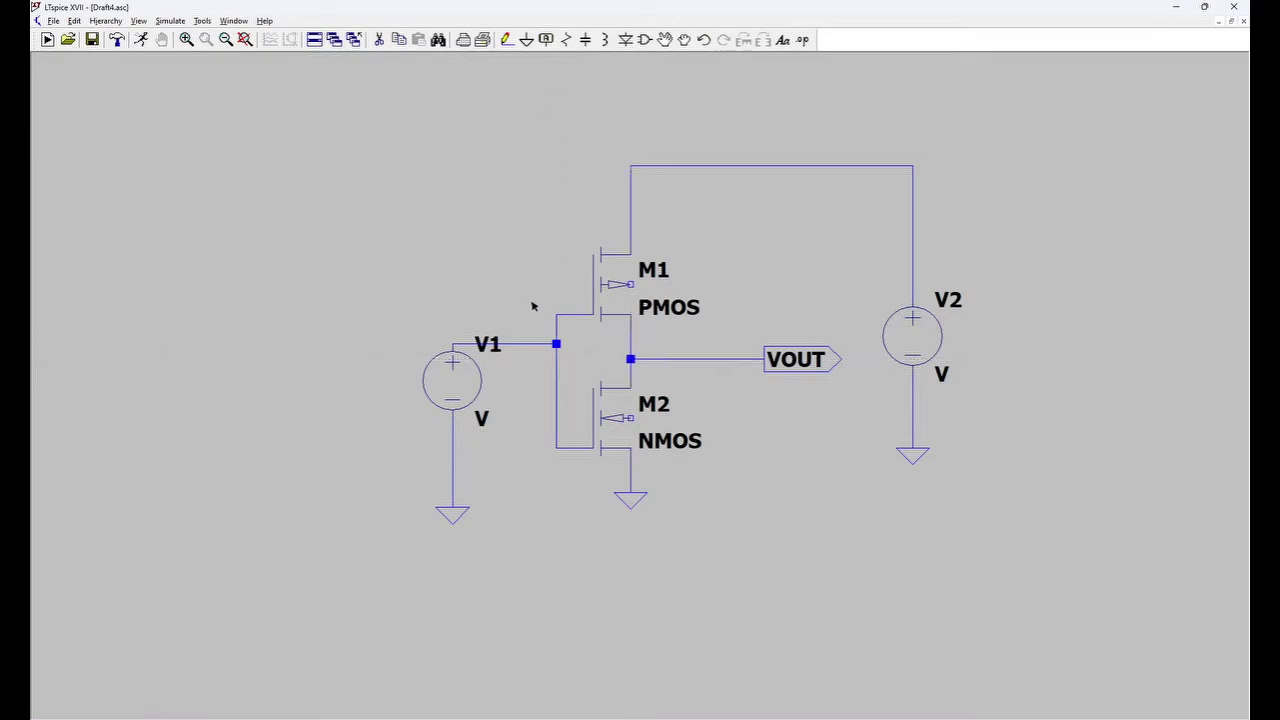
- Confirm a 5 V DC value on V1 and set V2 to 5 V DC
right_click(451, 381)
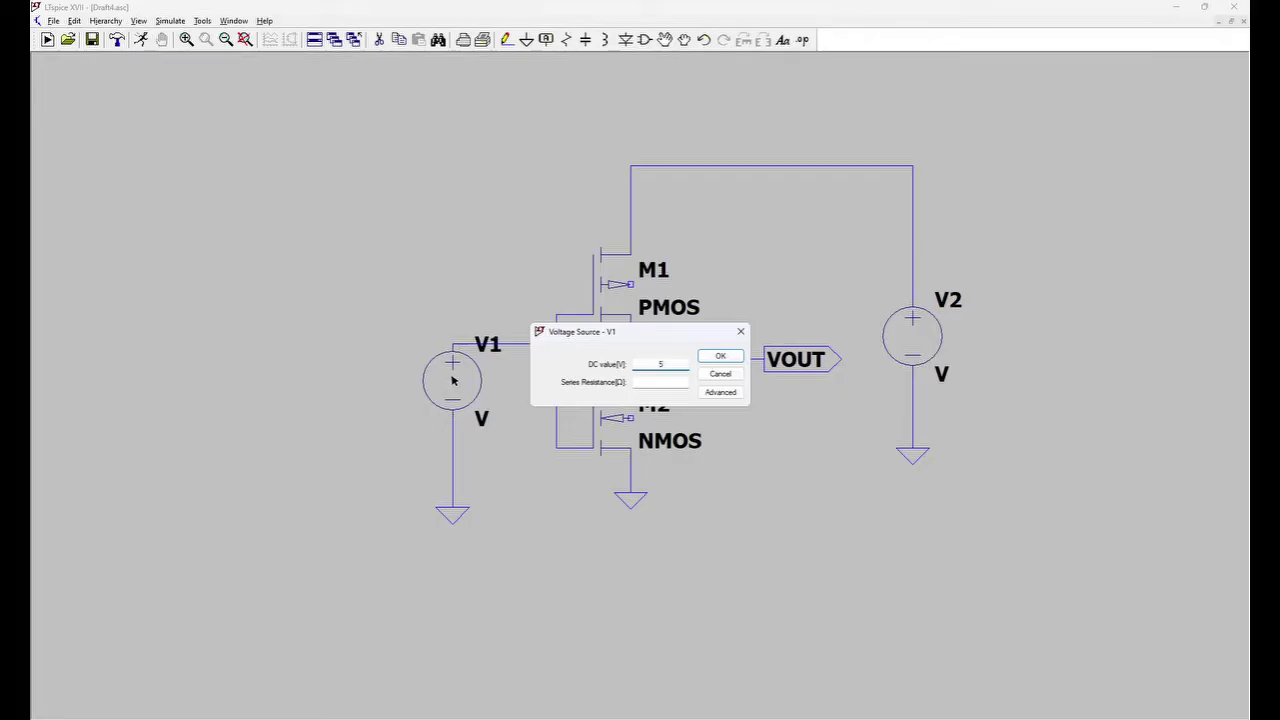
left_click(720, 356)
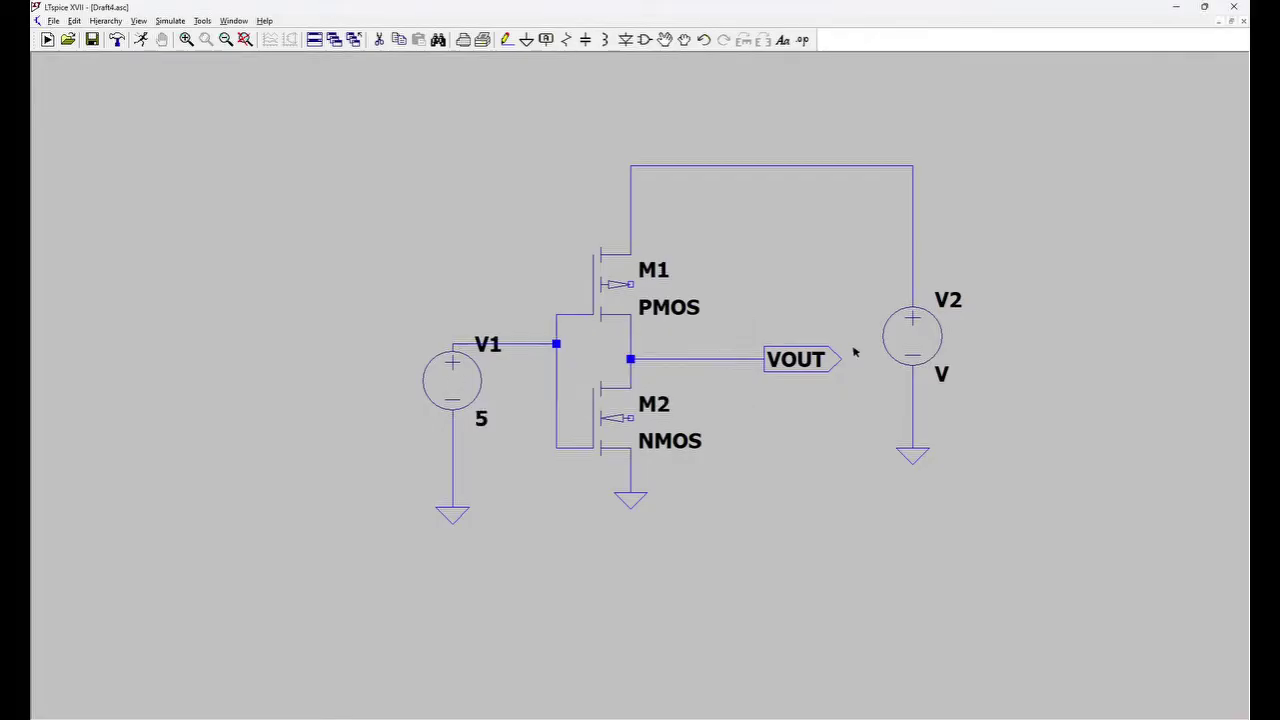
right_click(912, 332)
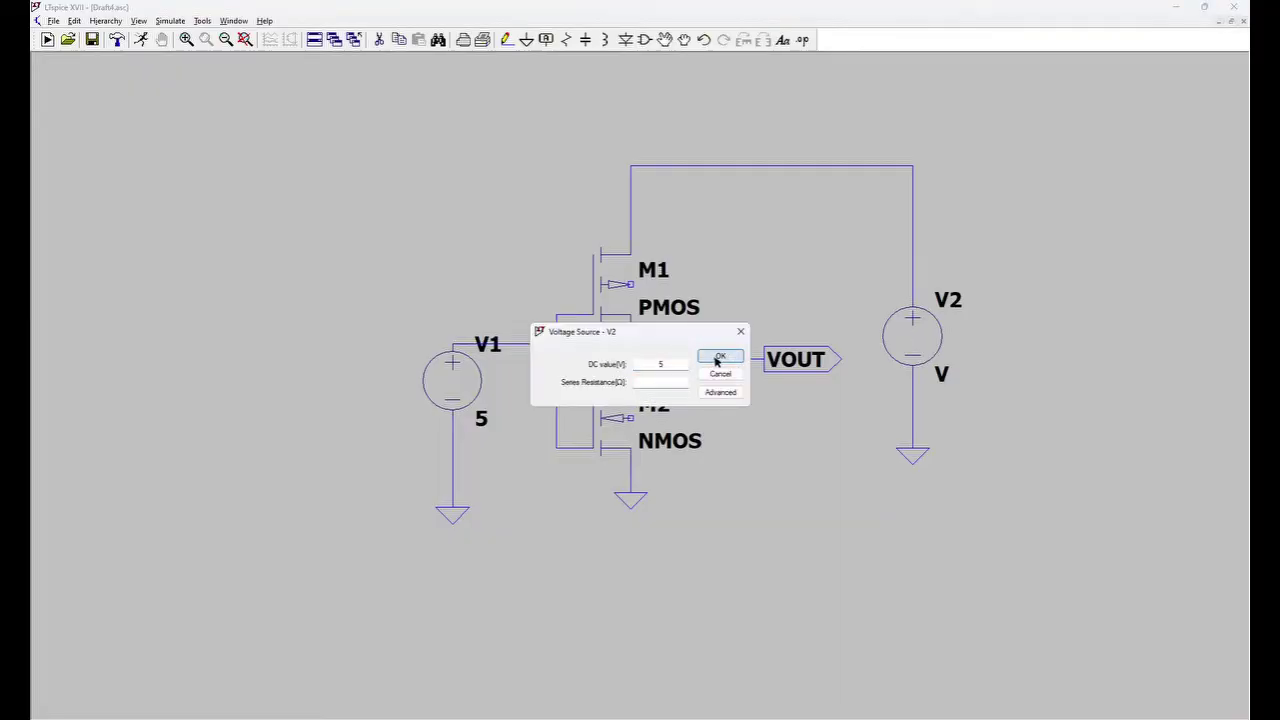
left_click(716, 357)
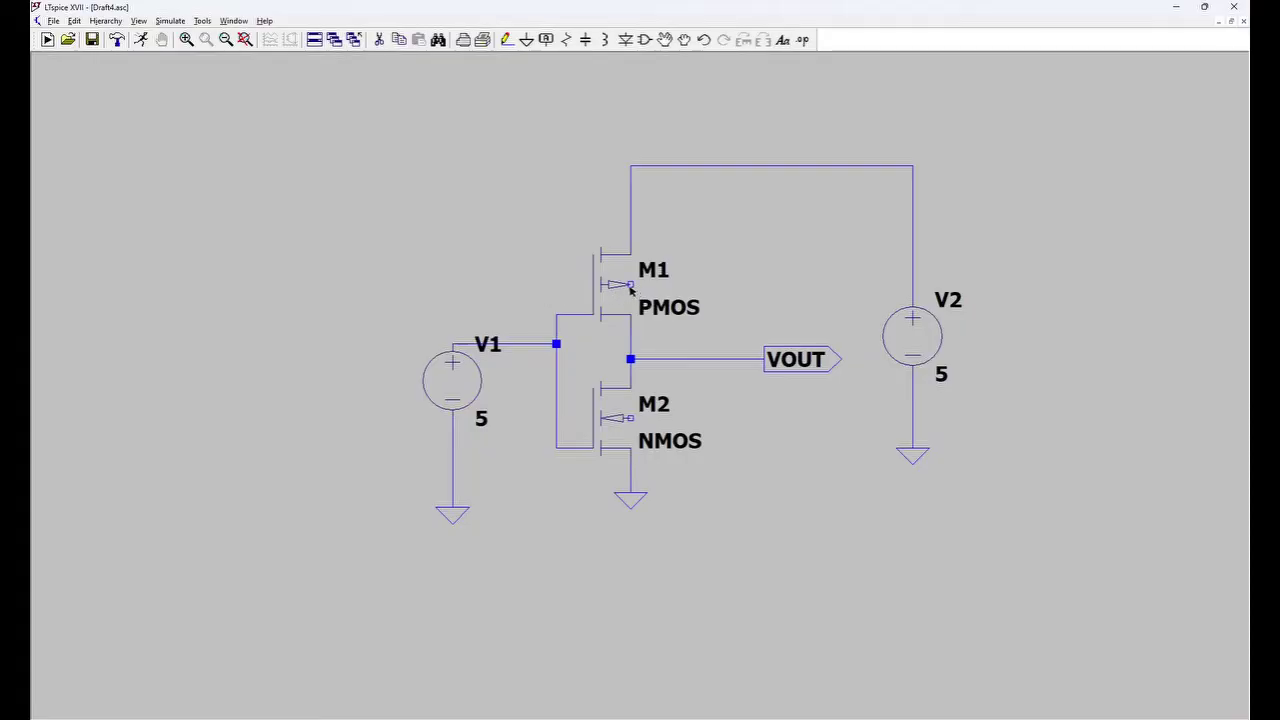
- Wire M1's body terminal to its supply-side source and M2's body to its grounded source
left_click(507, 40)
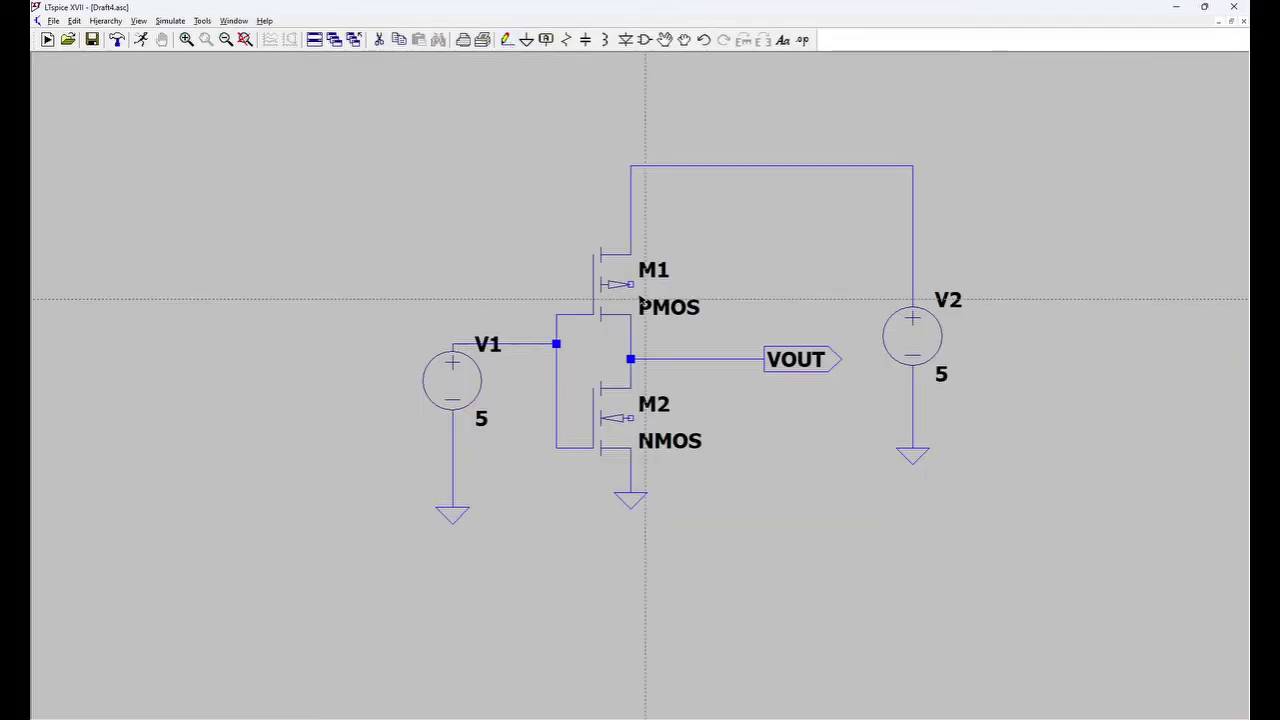
left_click(630, 284)
left_click(720, 284)
right_click(627, 212)
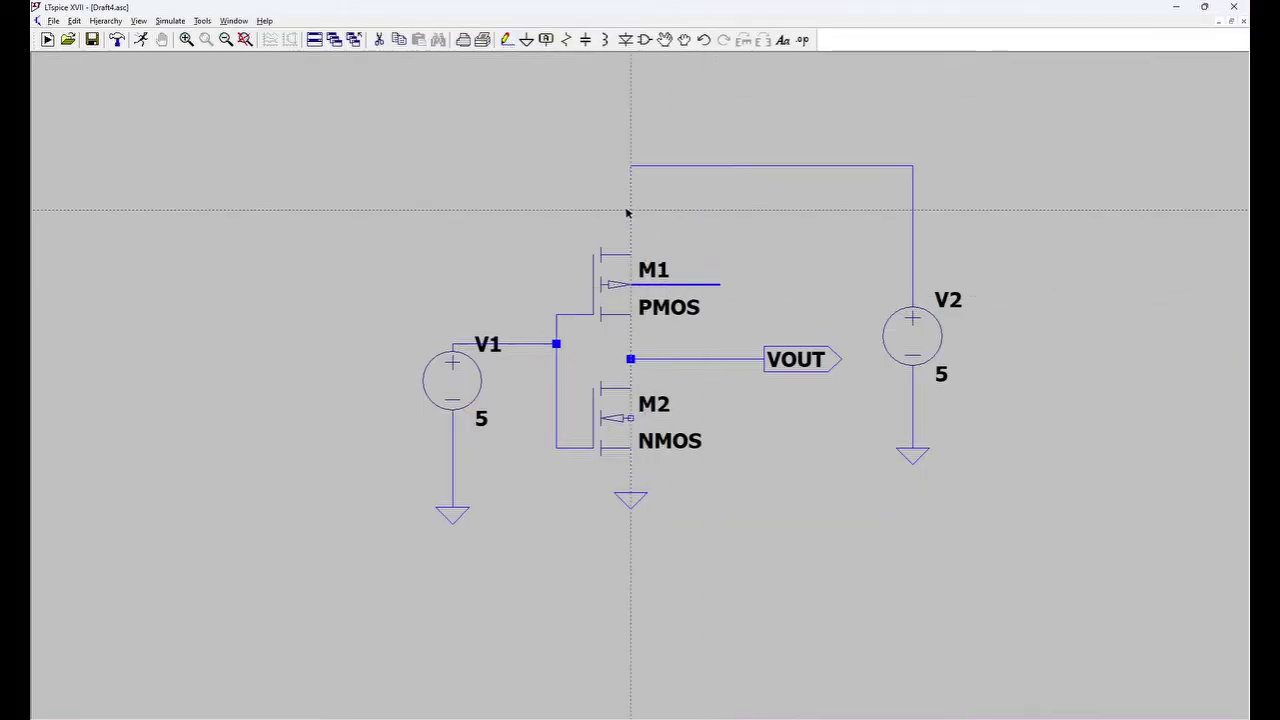
left_click(720, 284)
left_click(630, 224)
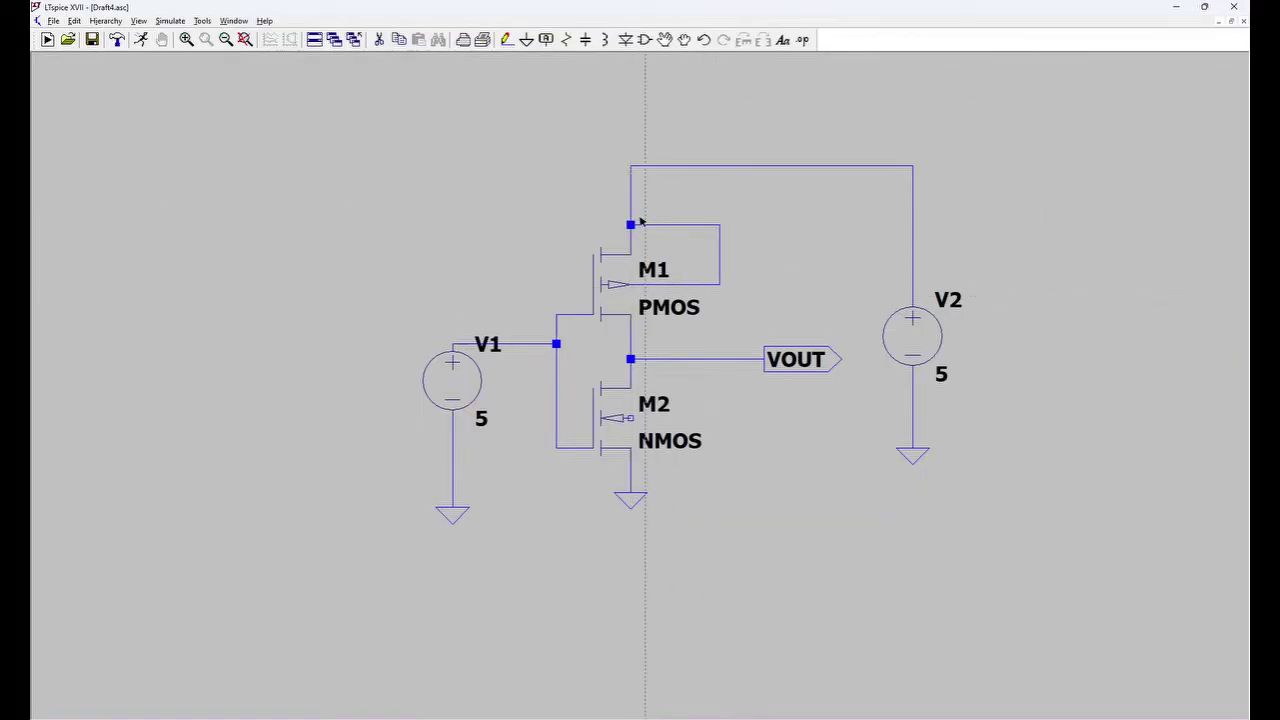
left_click(629, 419)
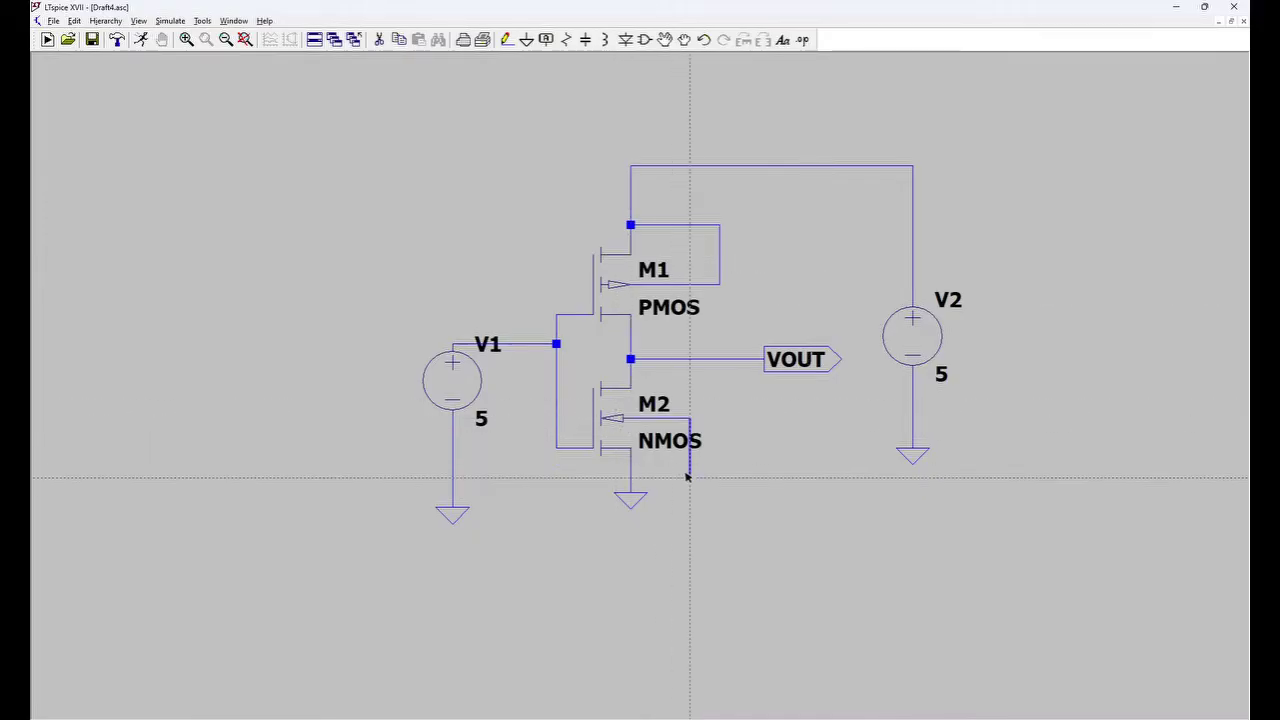
left_click(689, 463)
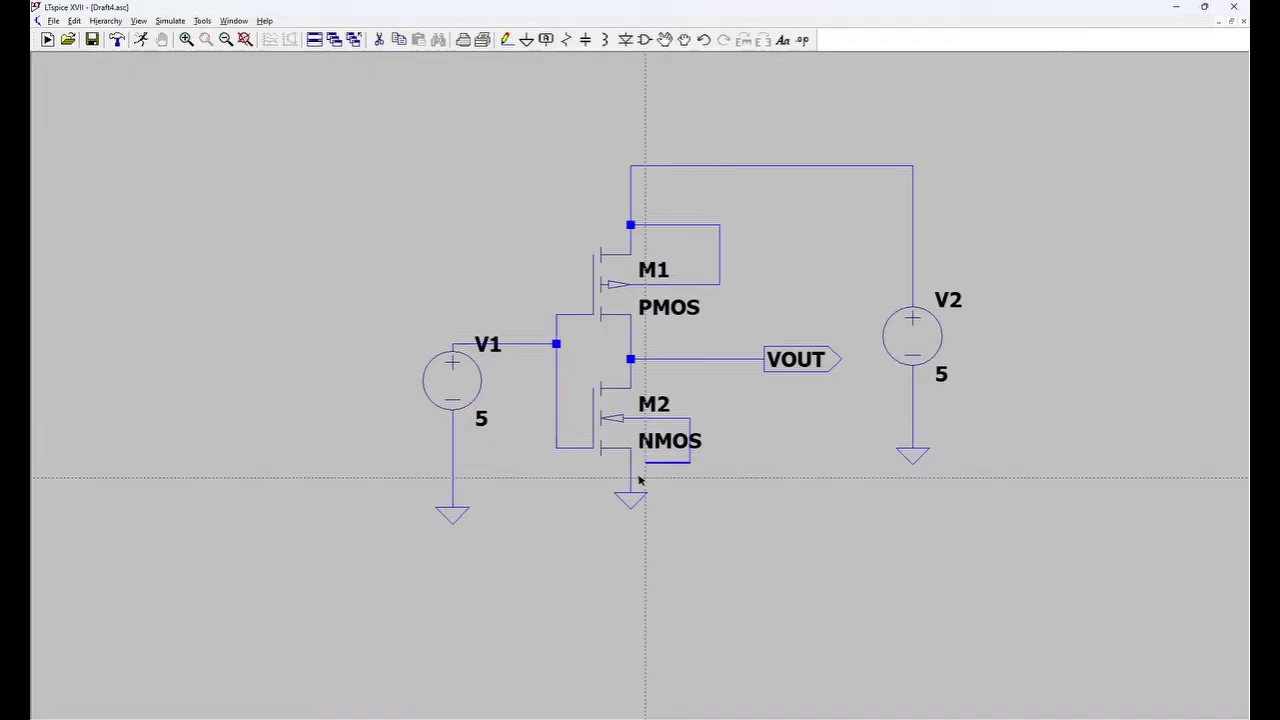
left_click(632, 479)
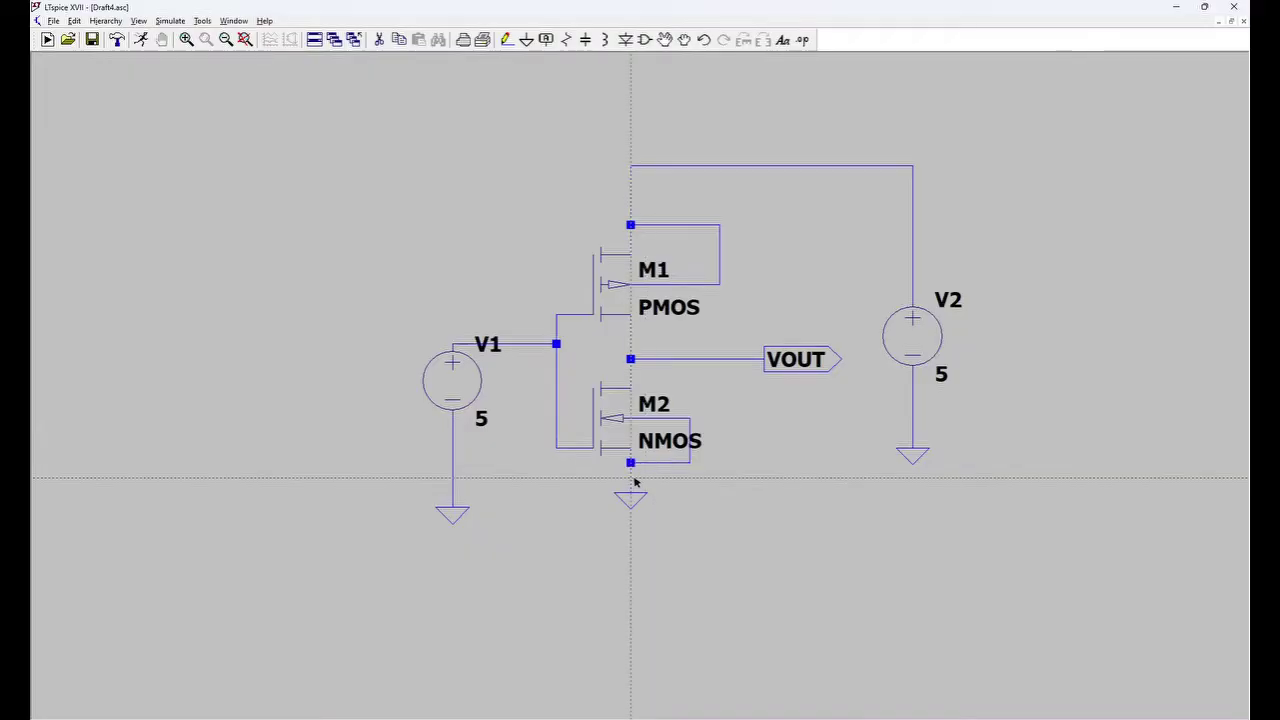
key("Escape")
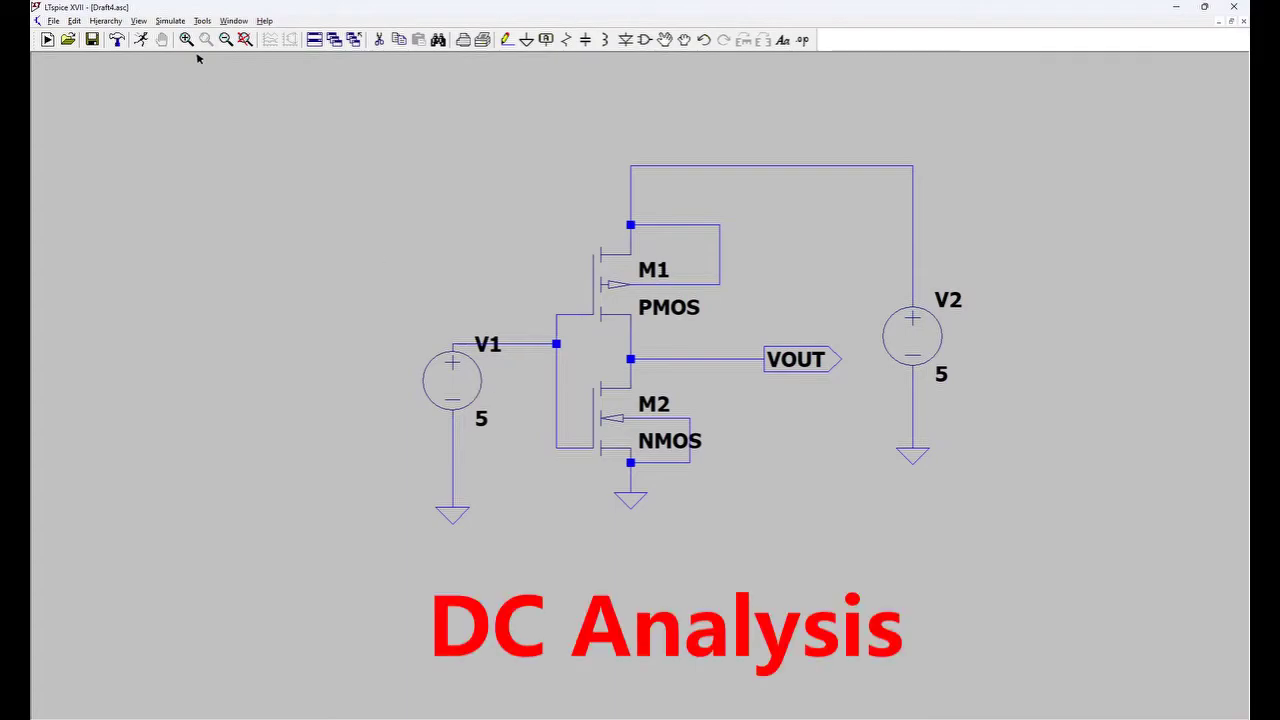
- Configure a linear DC sweep of V1 from 0 to 5 V and run it
left_click(142, 40)
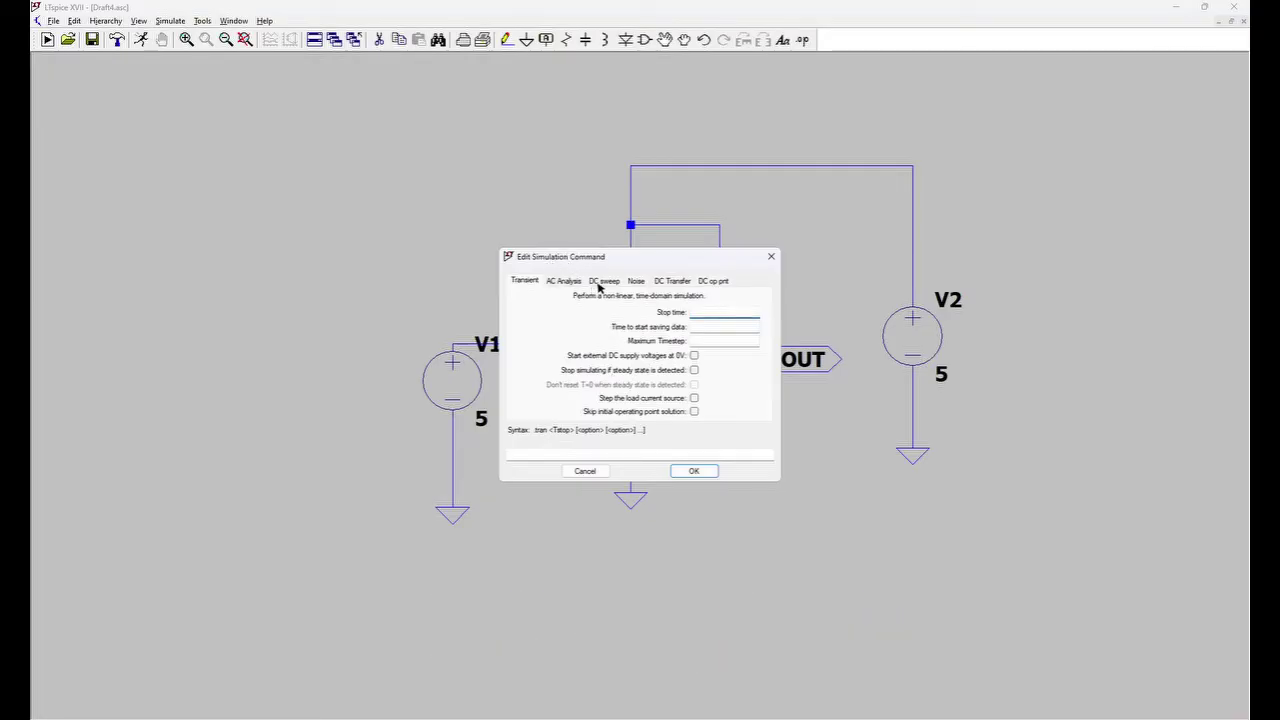
left_click_drag(618, 260, 654, 200)
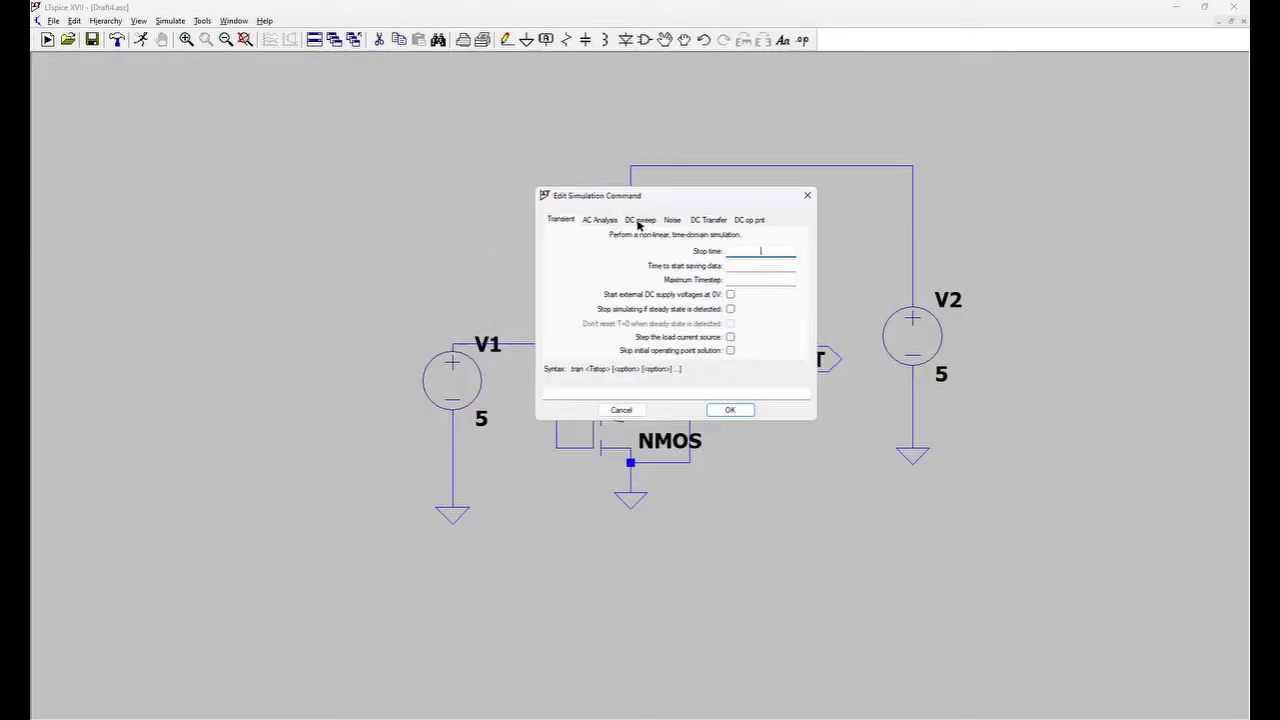
left_click(639, 222)
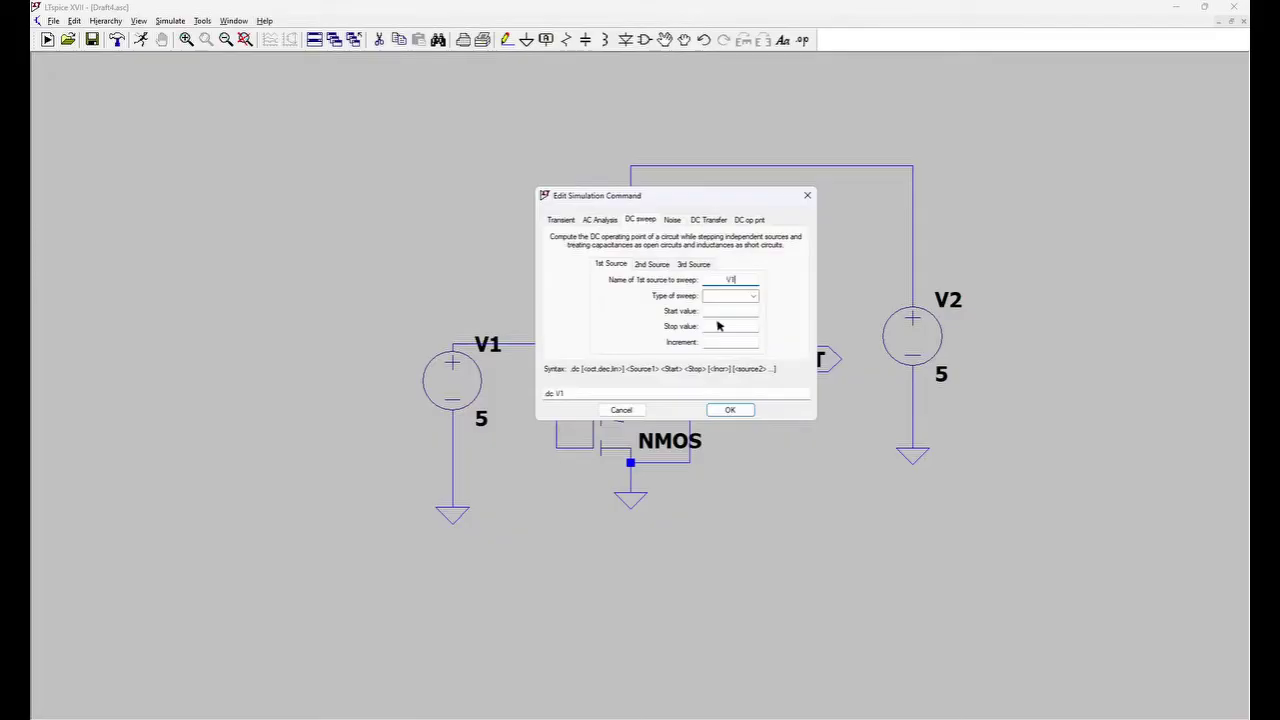
left_click(755, 296)
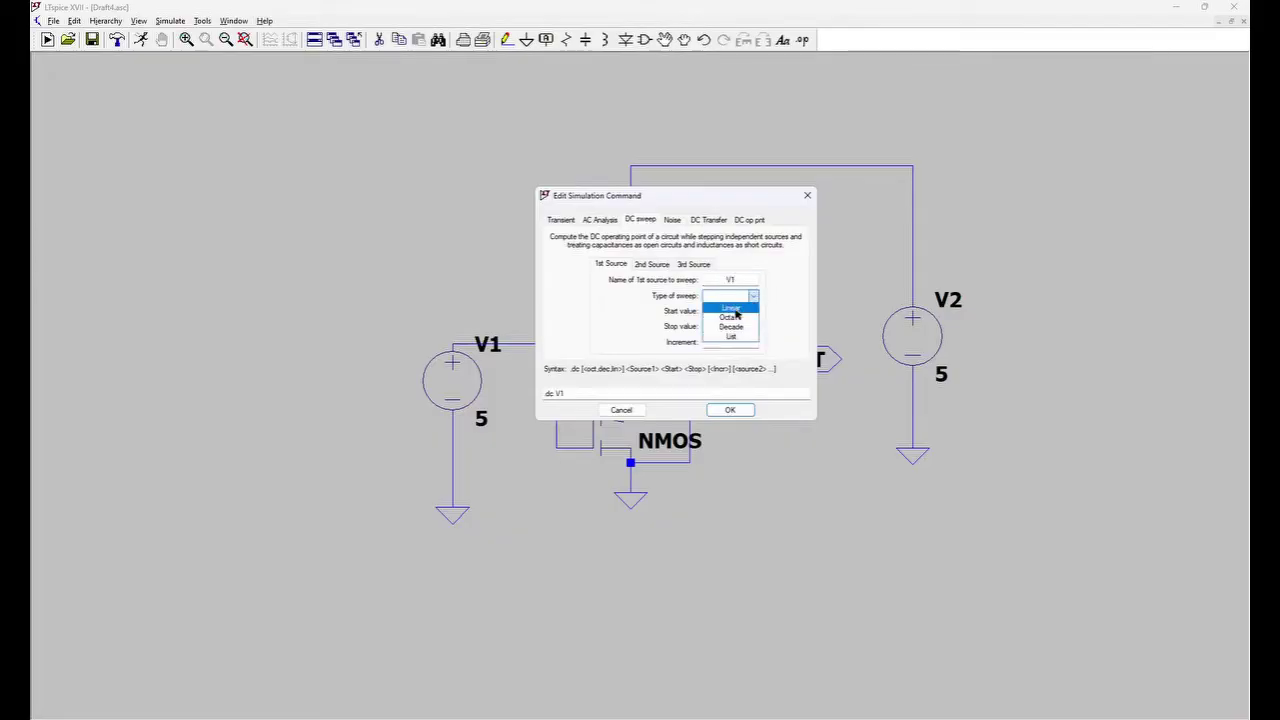
left_click(735, 311)
left_click(729, 314)
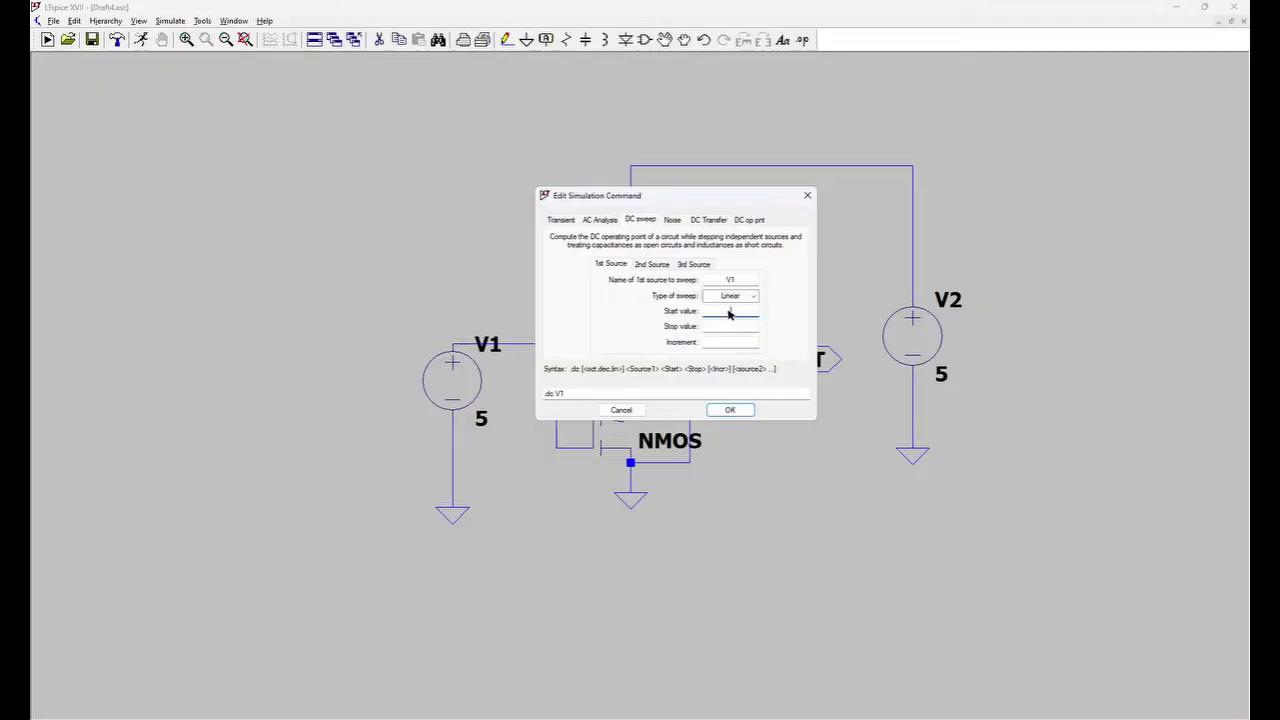
left_click(707, 330)
left_click(726, 411)
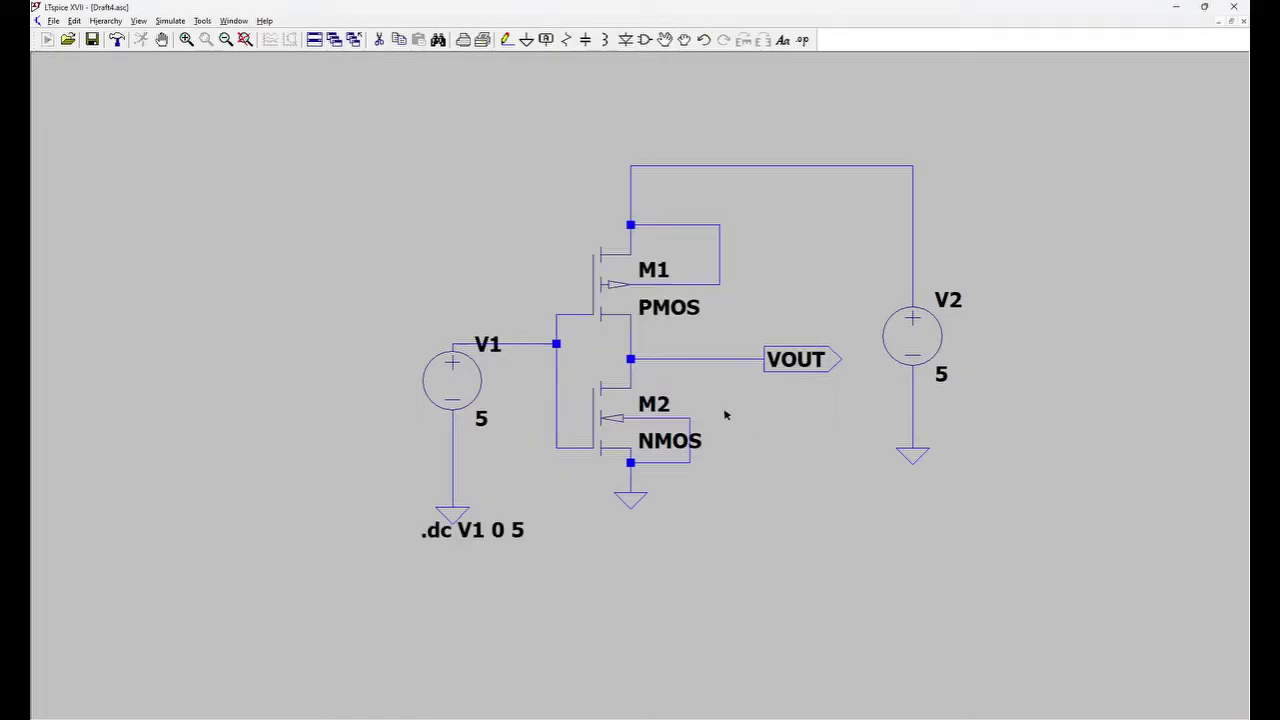
key("alt+s")
key("r")
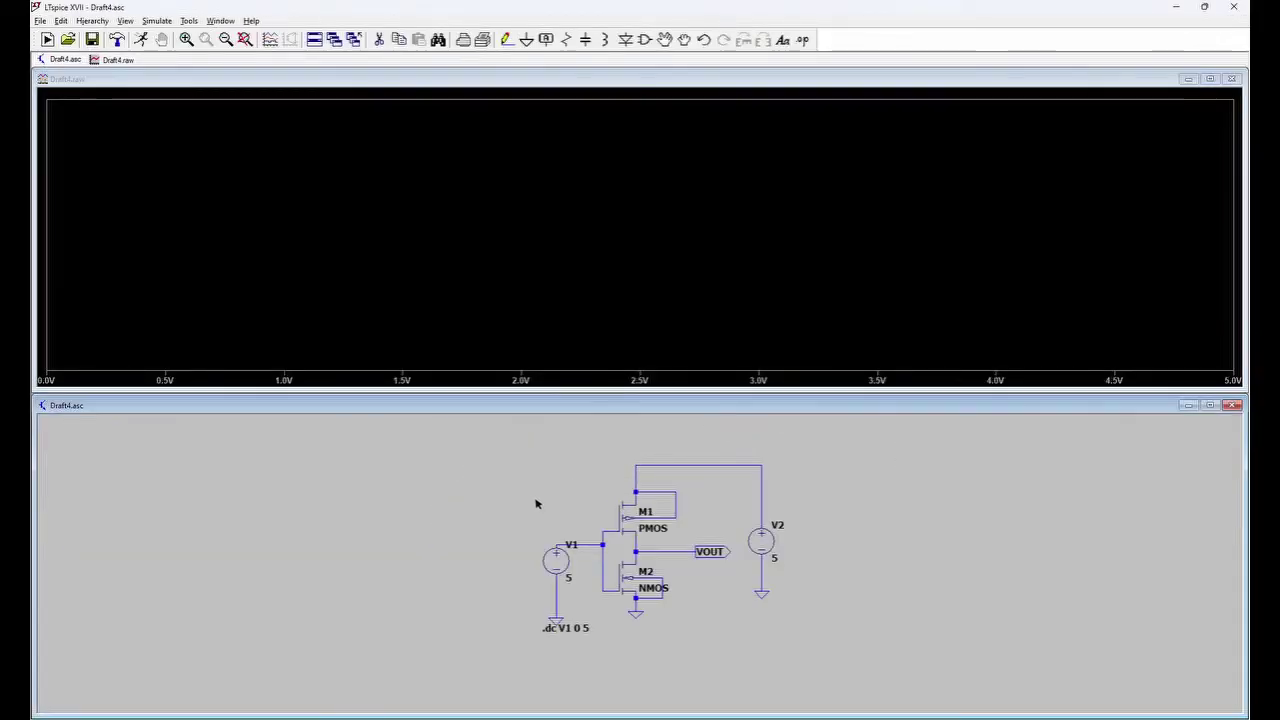
- Plot the input V(n002) and V(vout) from the DC sweep, then close the waveform window
left_click(589, 543)
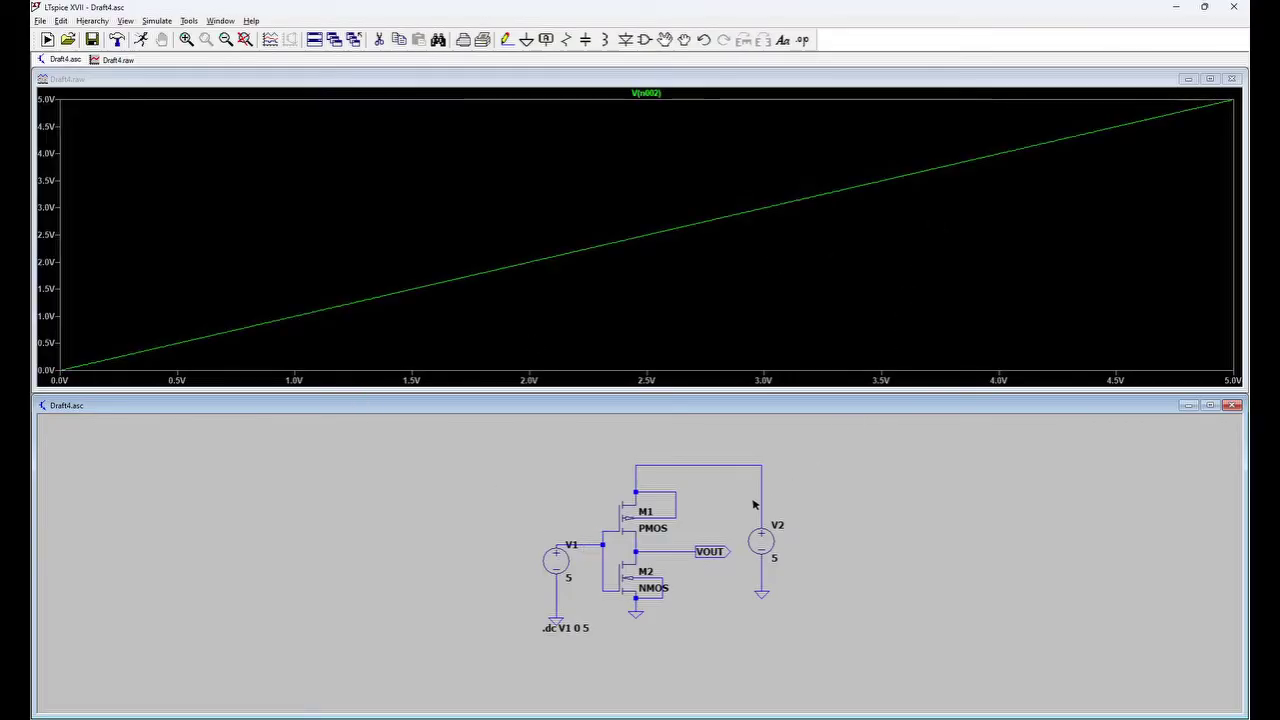
left_click(686, 552)
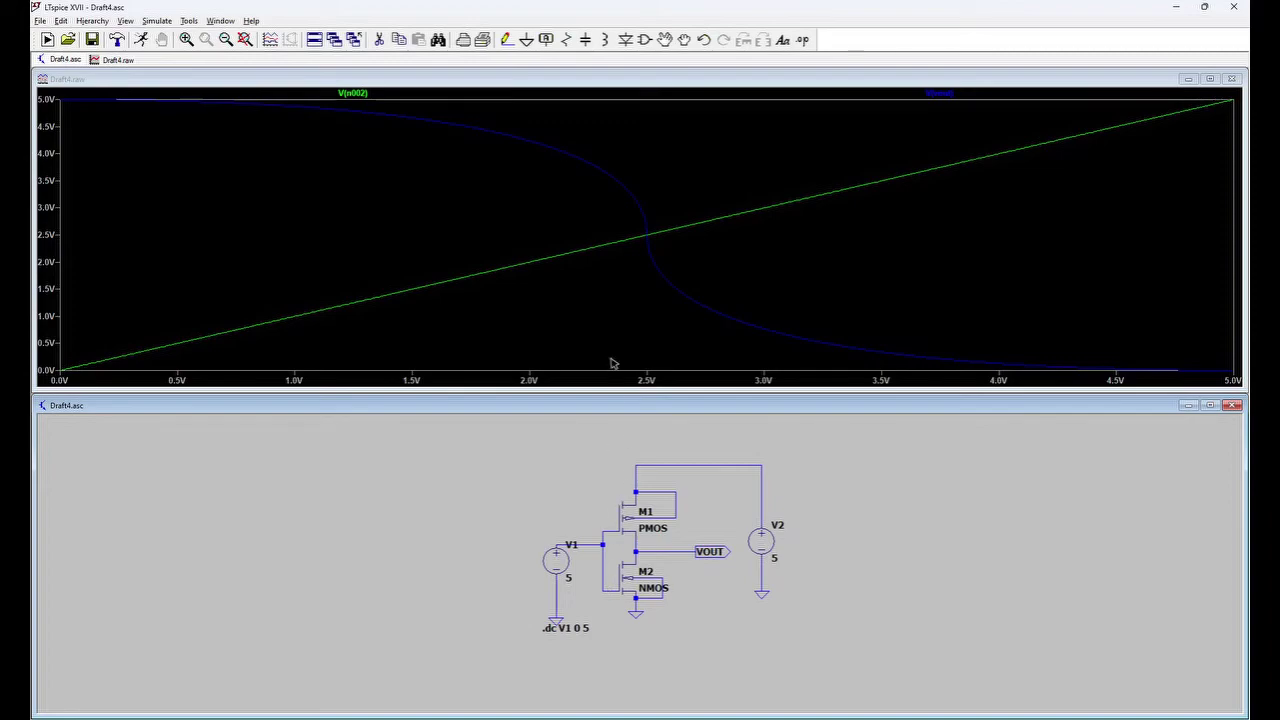
left_click(1232, 80)
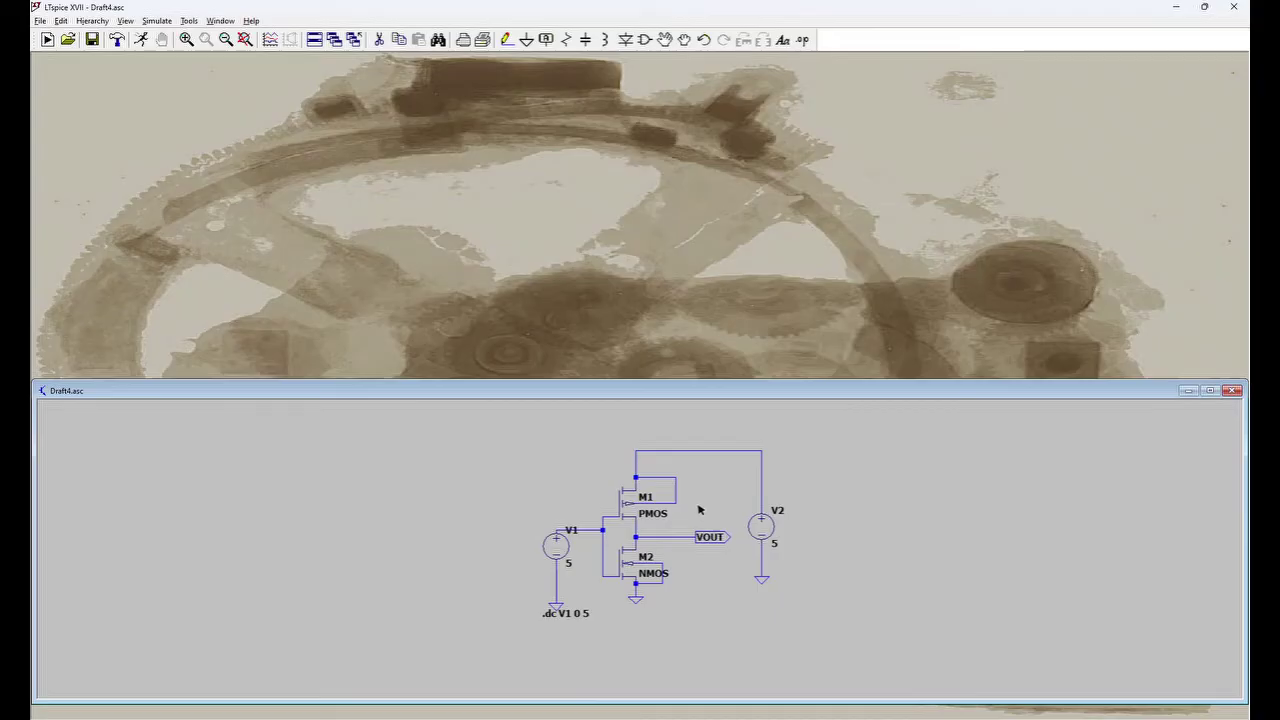
- Maximize the schematic and clear the .dc V1 0 5 directive text so it is removed
double_click(744, 392)
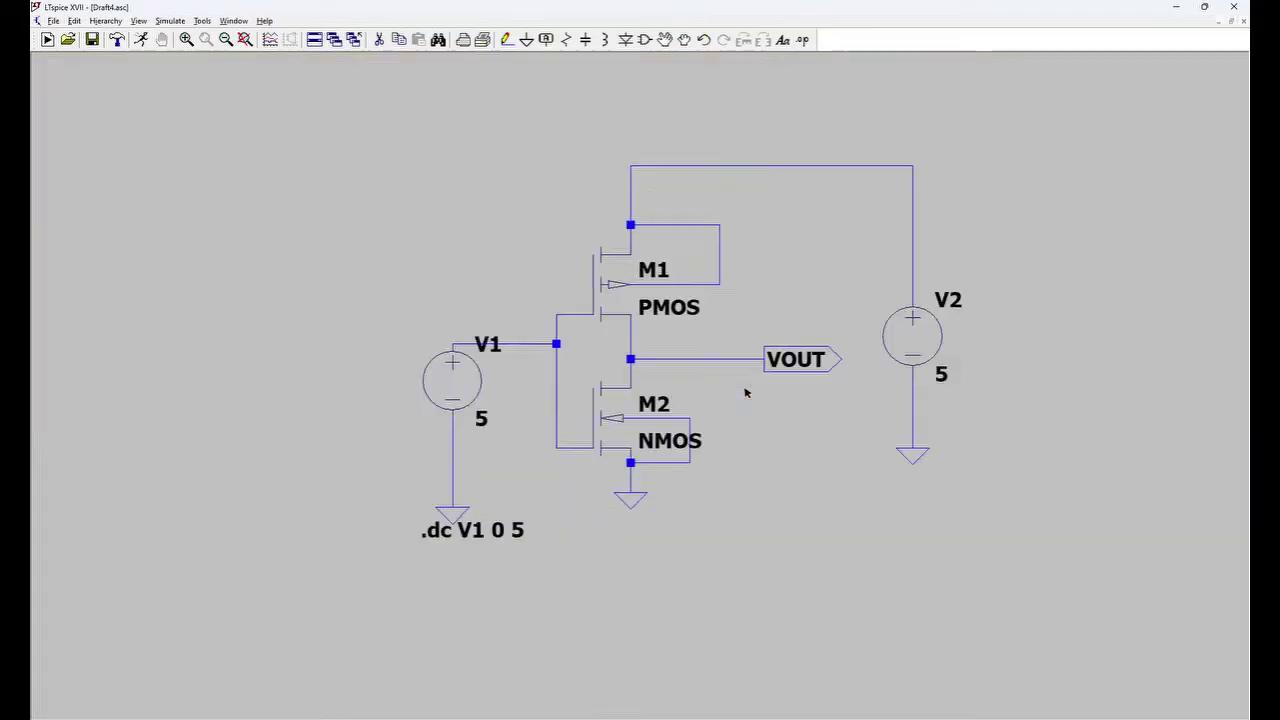
right_click(480, 525)
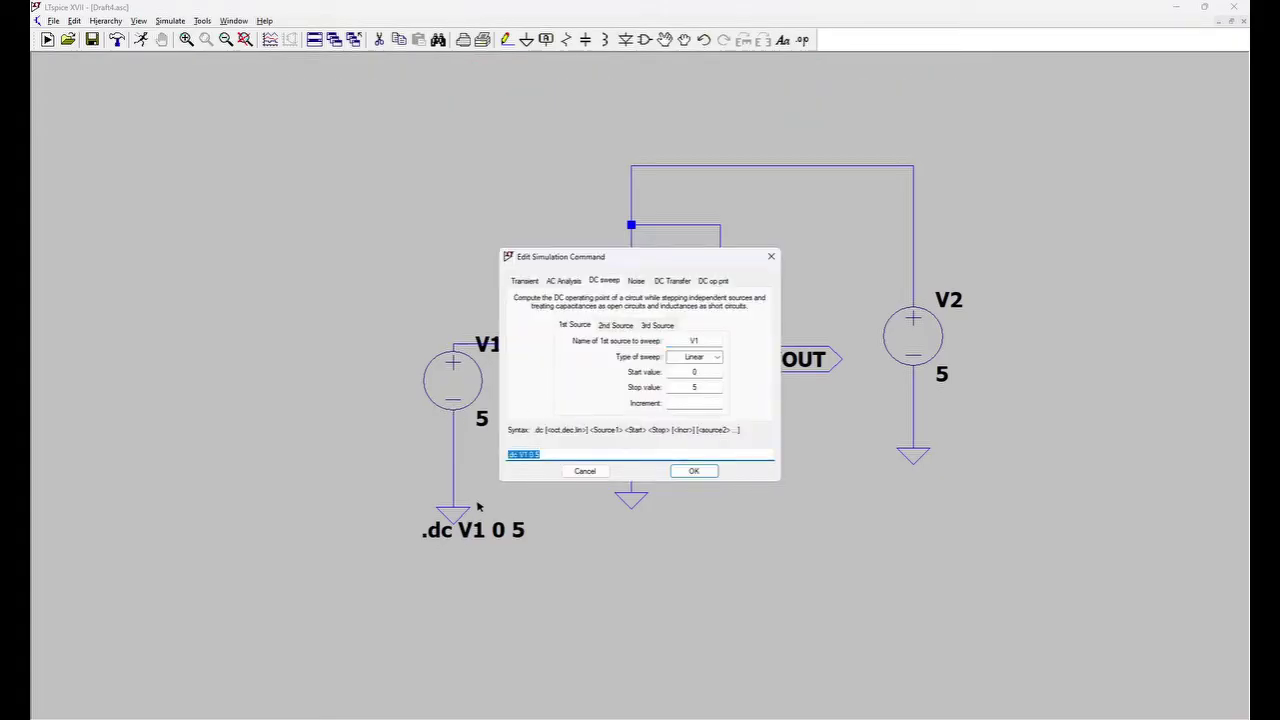
key("Delete")
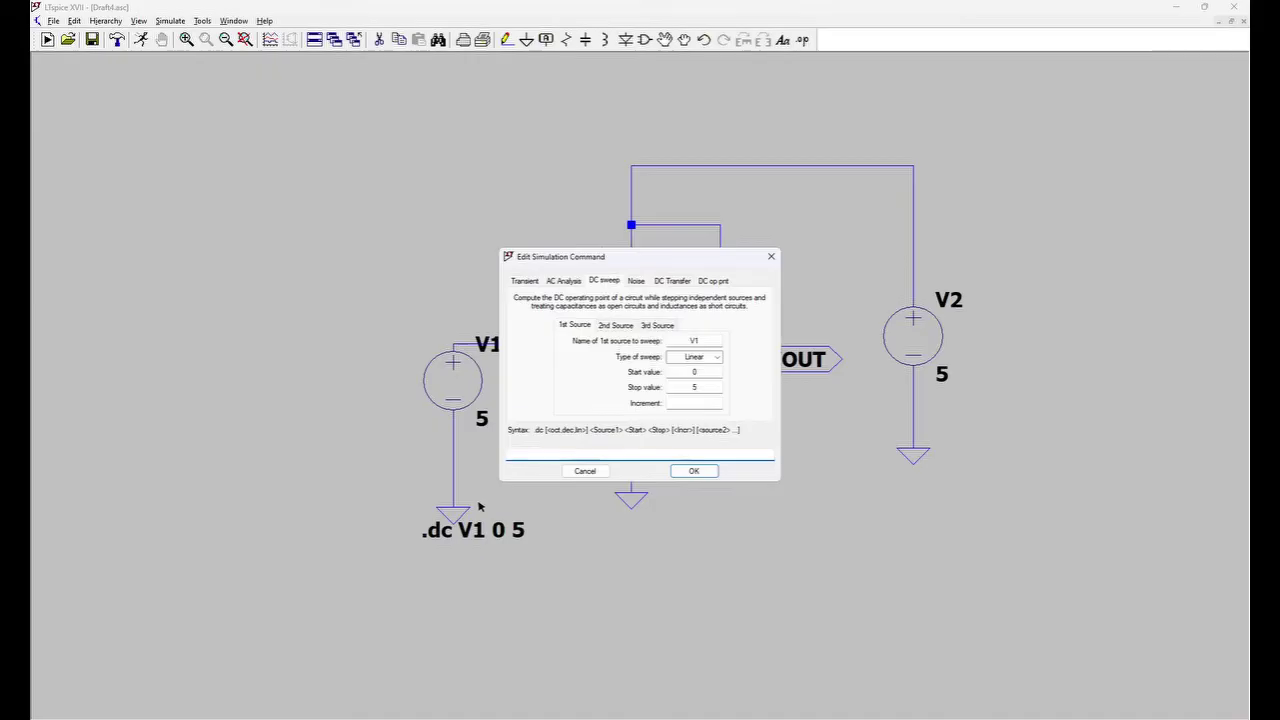
left_click(683, 474)
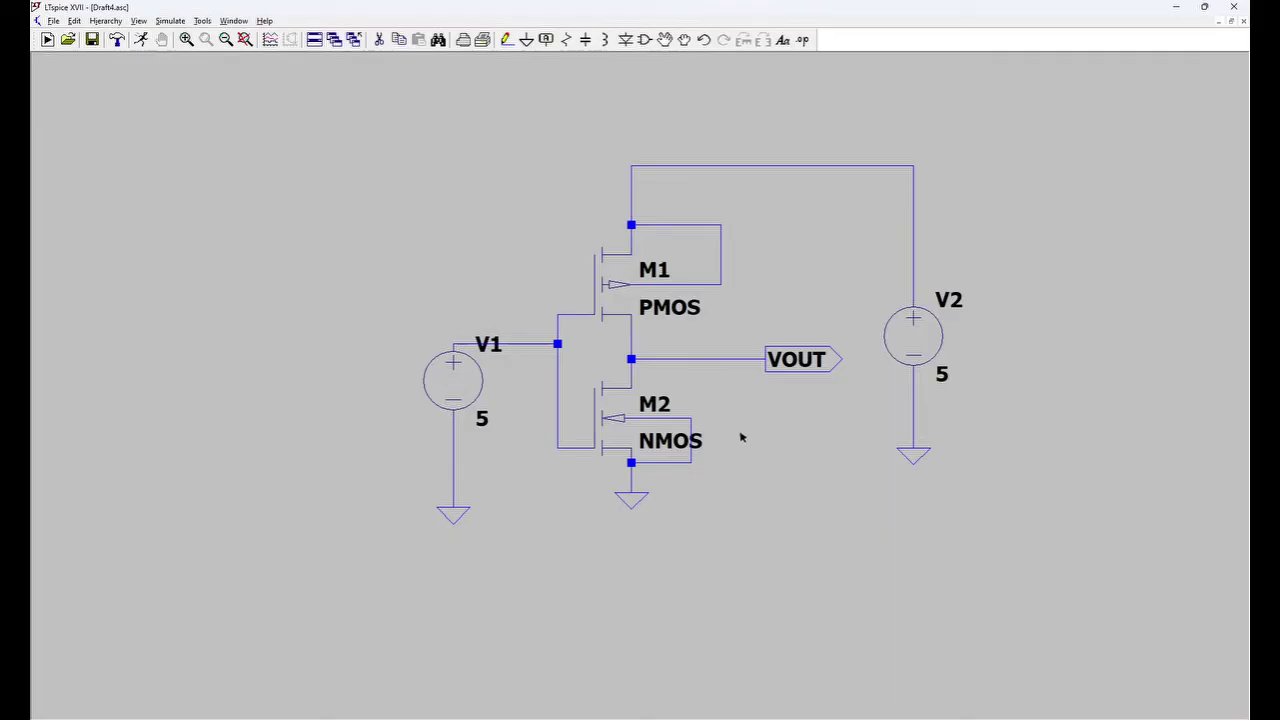
- Place capacitor C1 beside M2 with a ground symbol below it
left_click(585, 40)
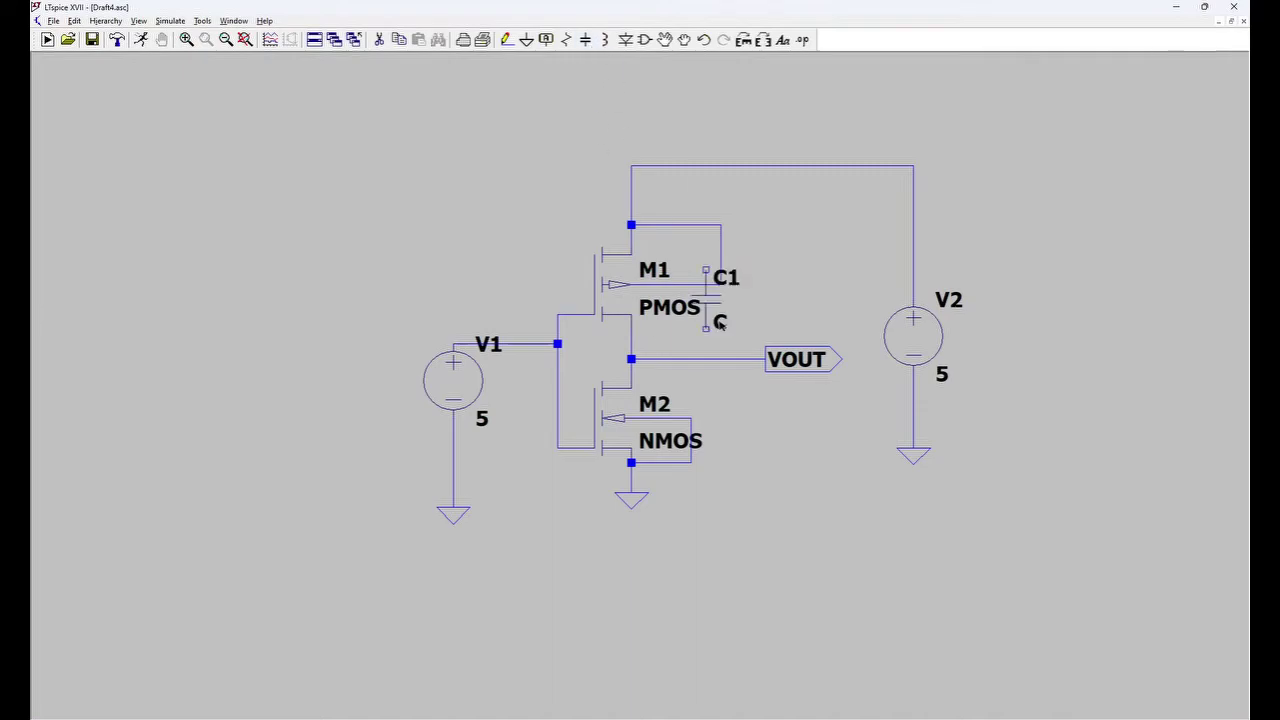
left_click(737, 423)
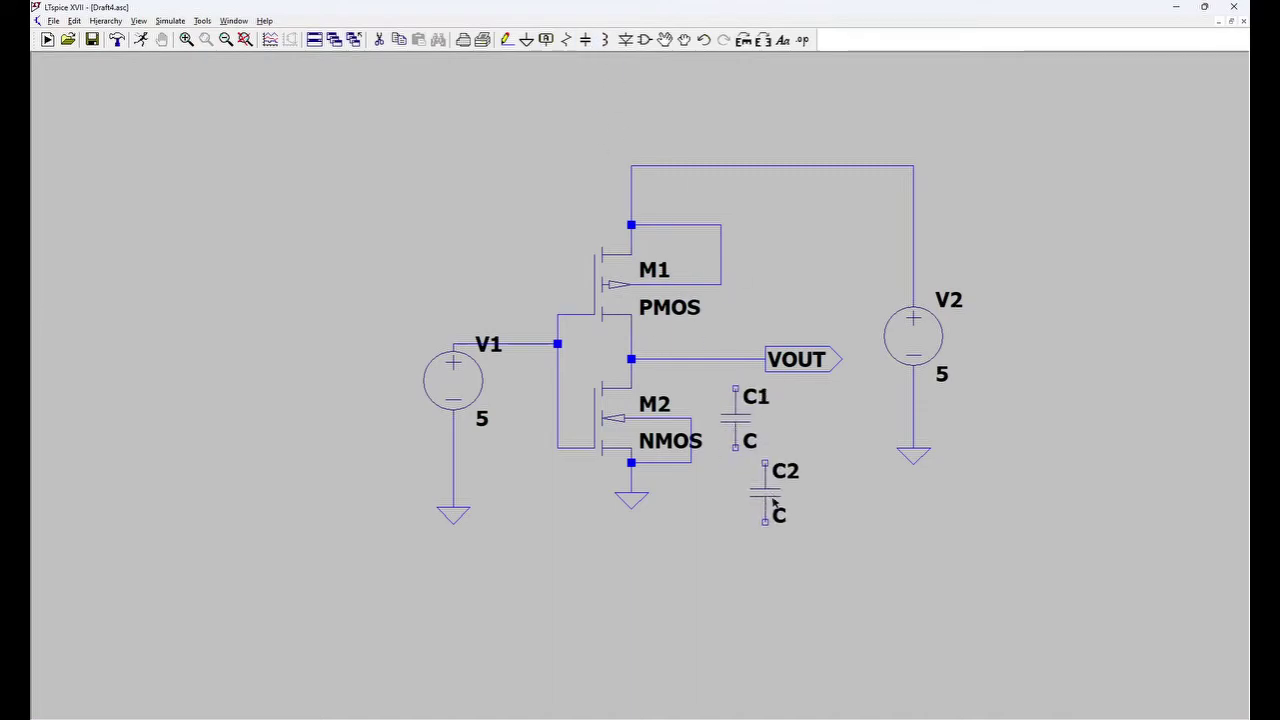
key("Escape")
left_click(526, 40)
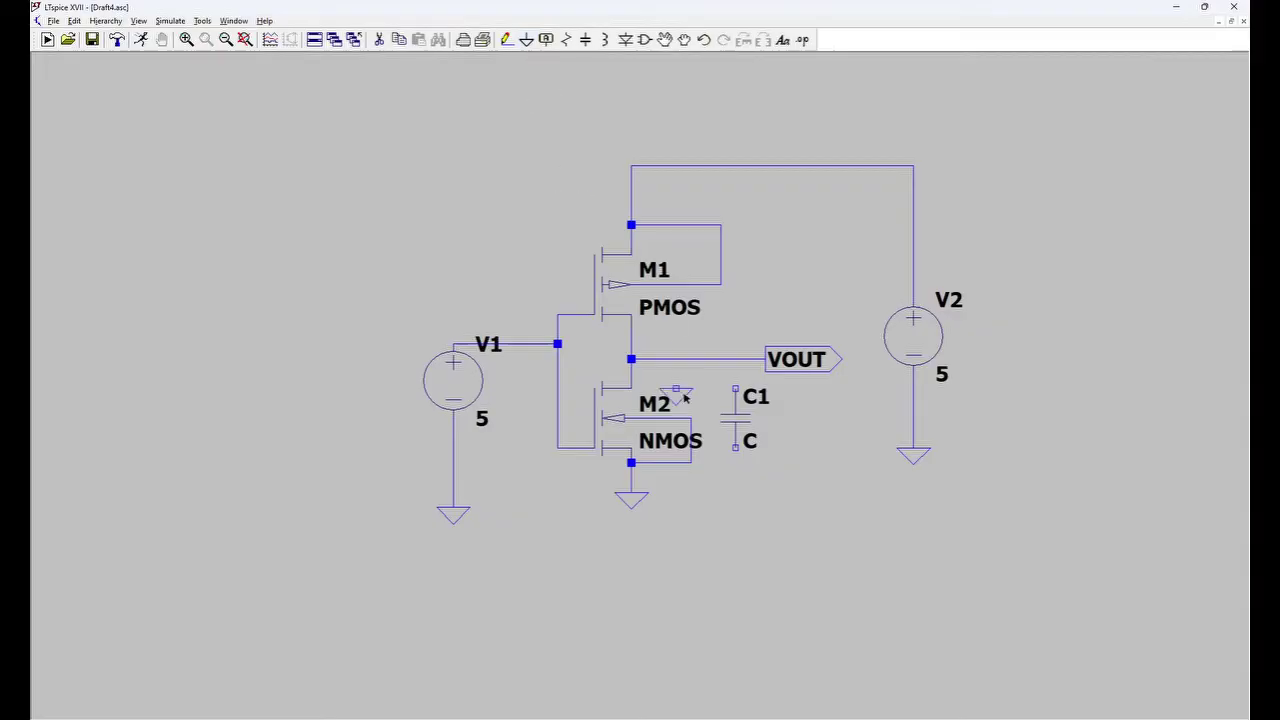
left_click(735, 483)
key("Escape")
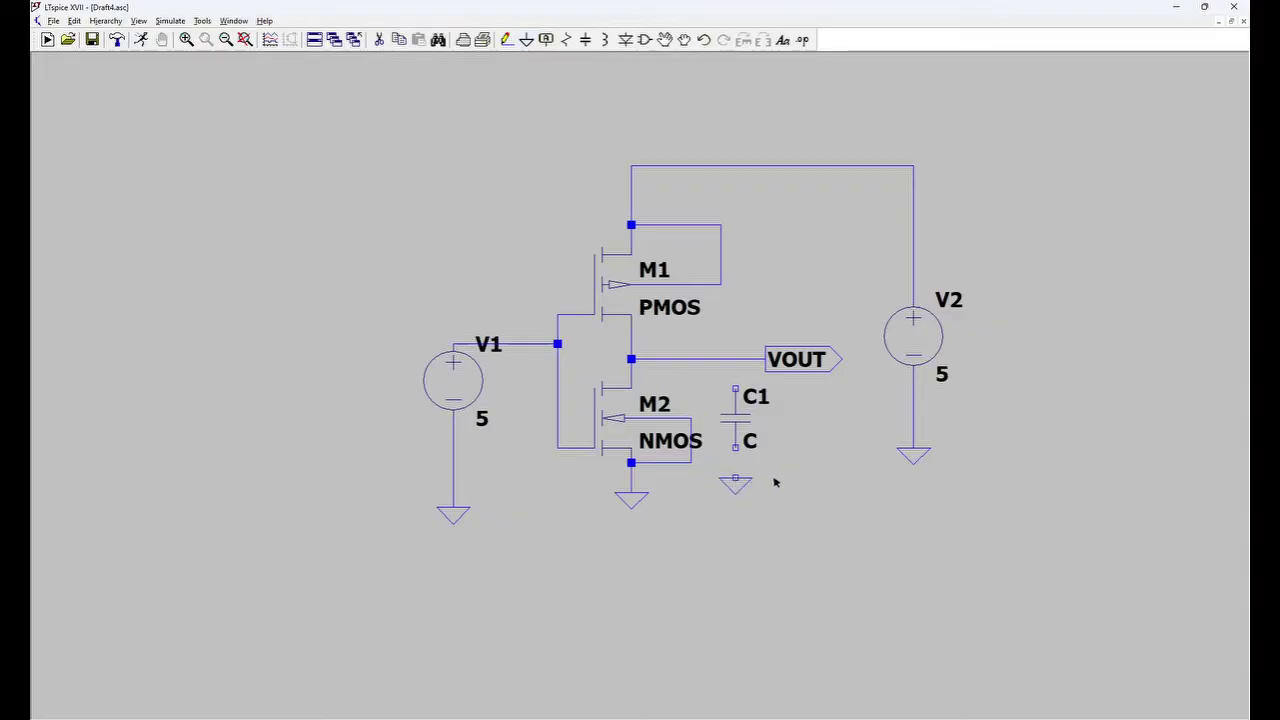
- Wire C1's bottom pin to ground and its top pin to the VOUT node
left_click(507, 42)
left_click(735, 449)
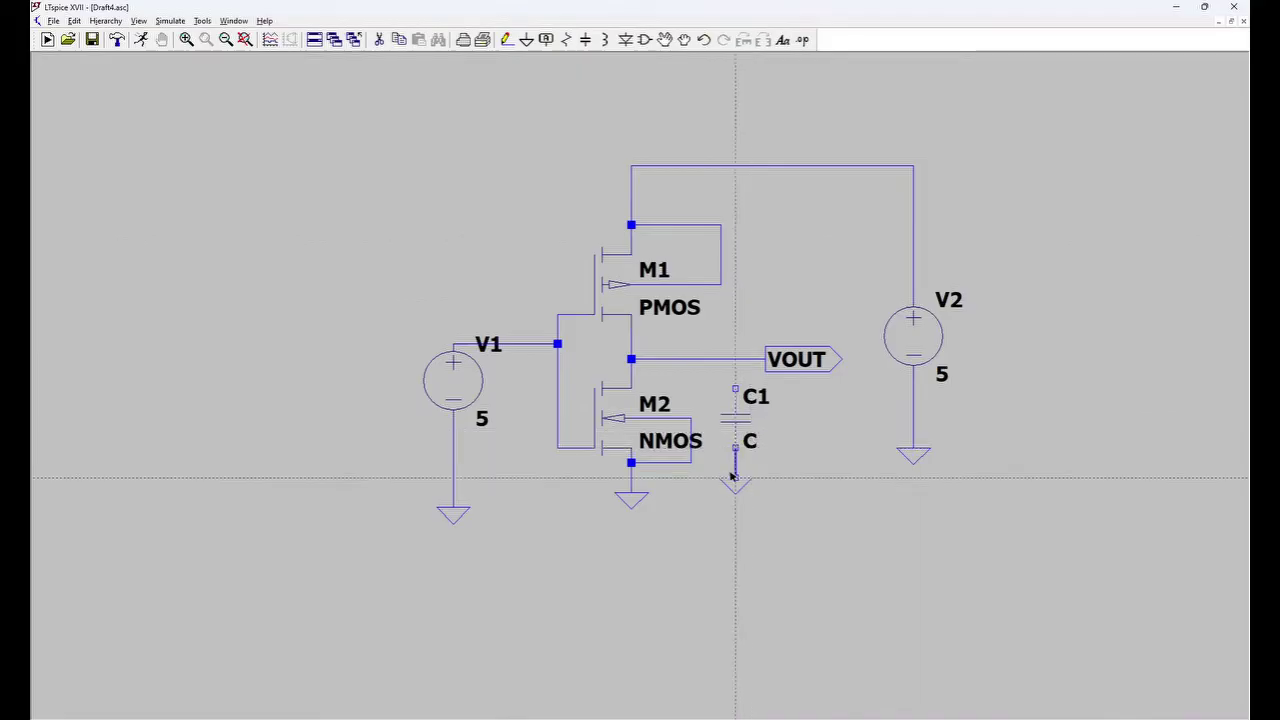
left_click(735, 483)
key("Escape")
key("F3")
left_click(735, 388)
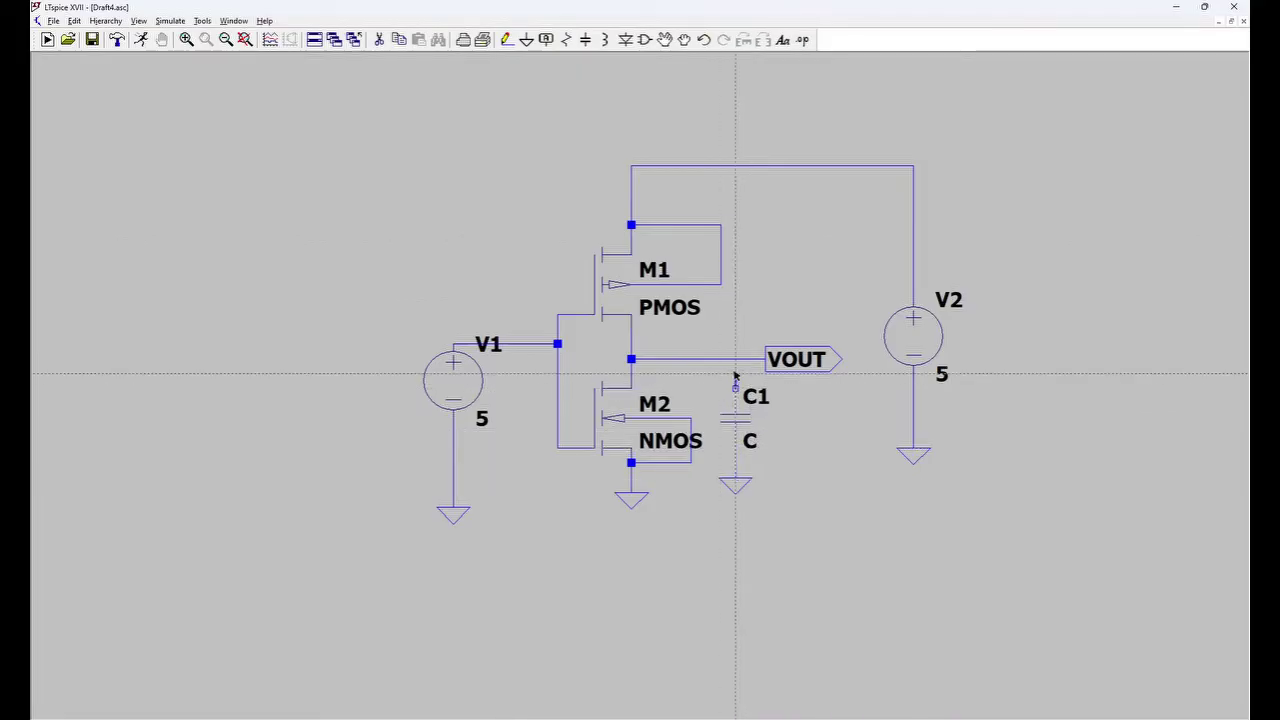
left_click(735, 359)
left_click(631, 359)
key("Escape")
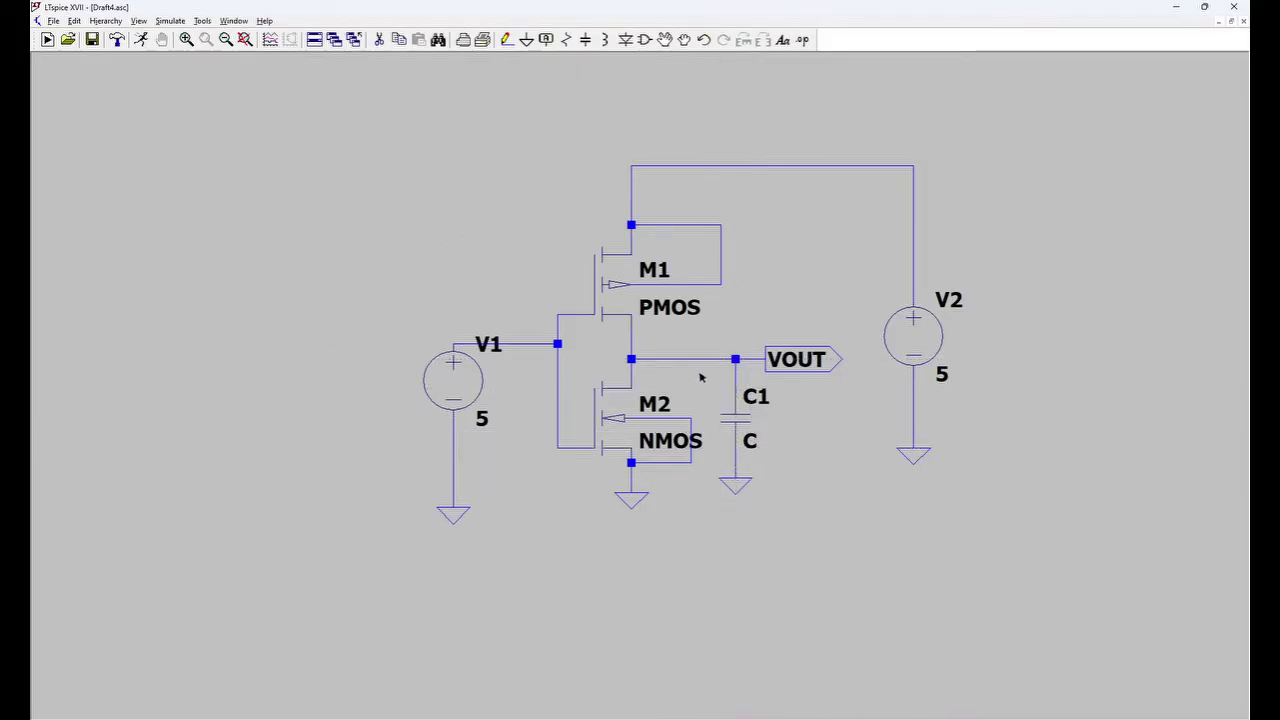
- Set C1's capacitance to 1p
right_click(741, 420)
type("1p")
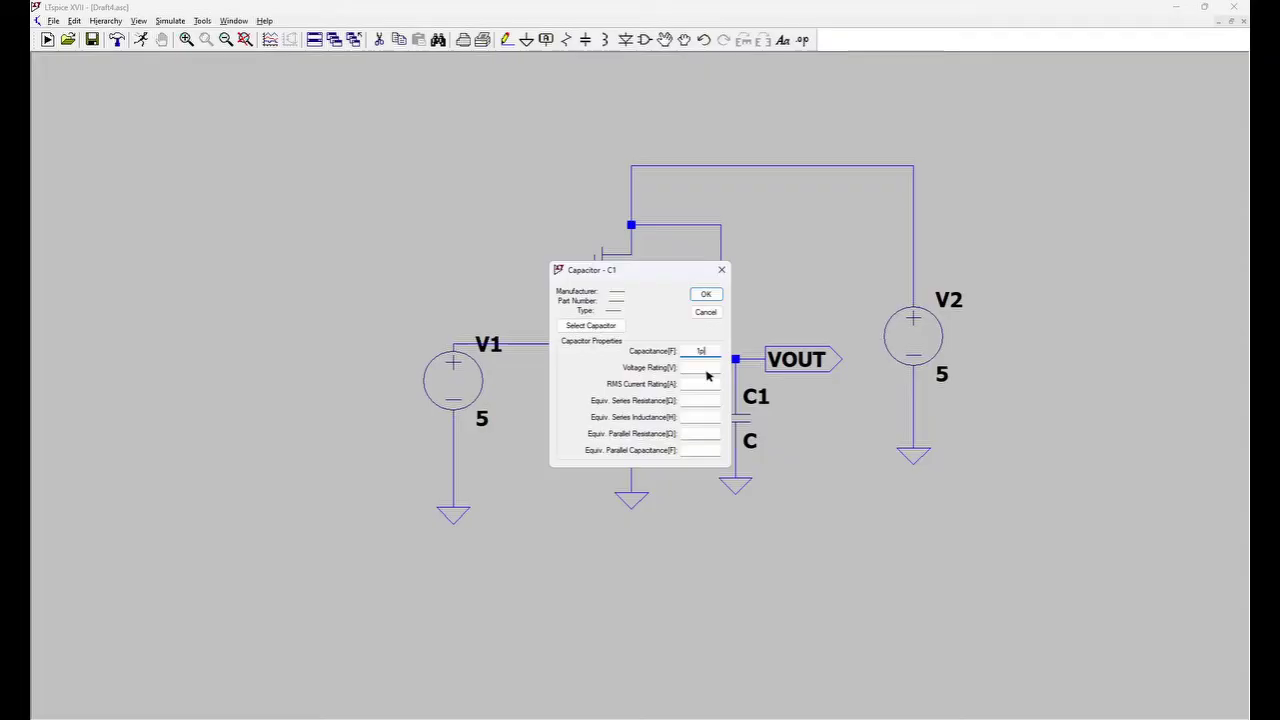
left_click(706, 294)
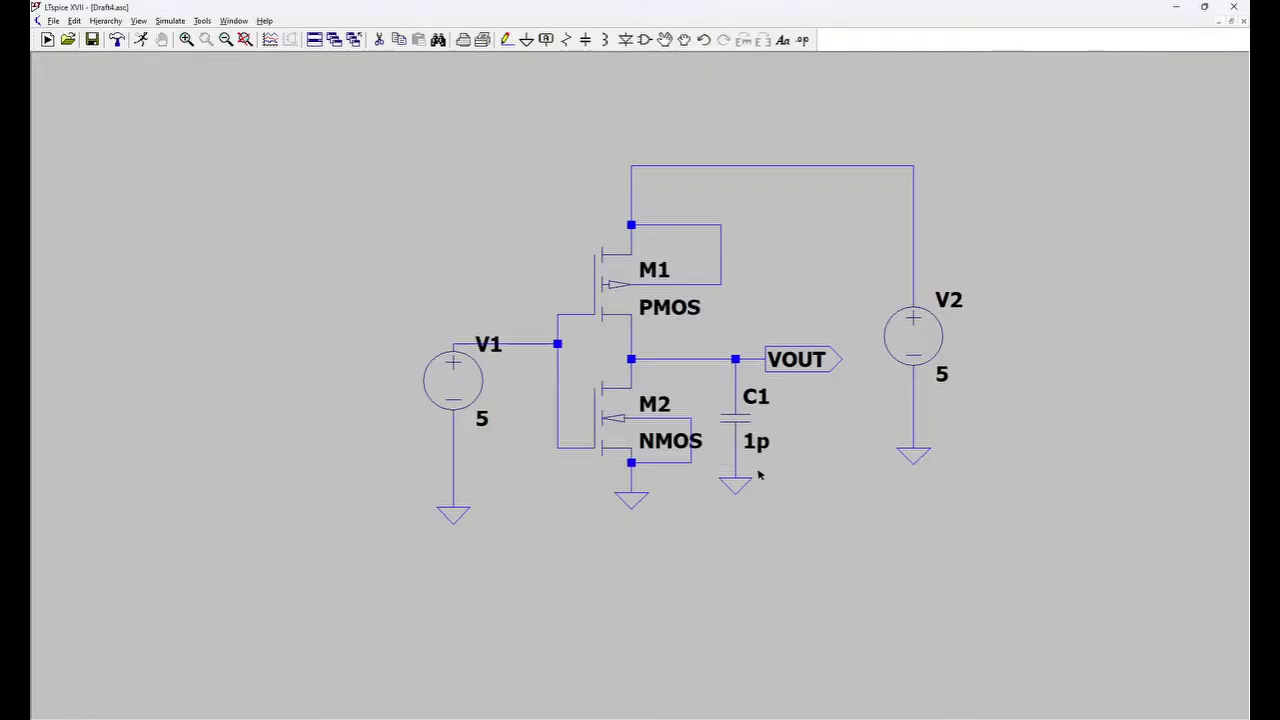
- Make V1 a PULSE source with Vinitial 0, Von 5, and Tdelay, Trise, Tfall 0
right_click(463, 374)
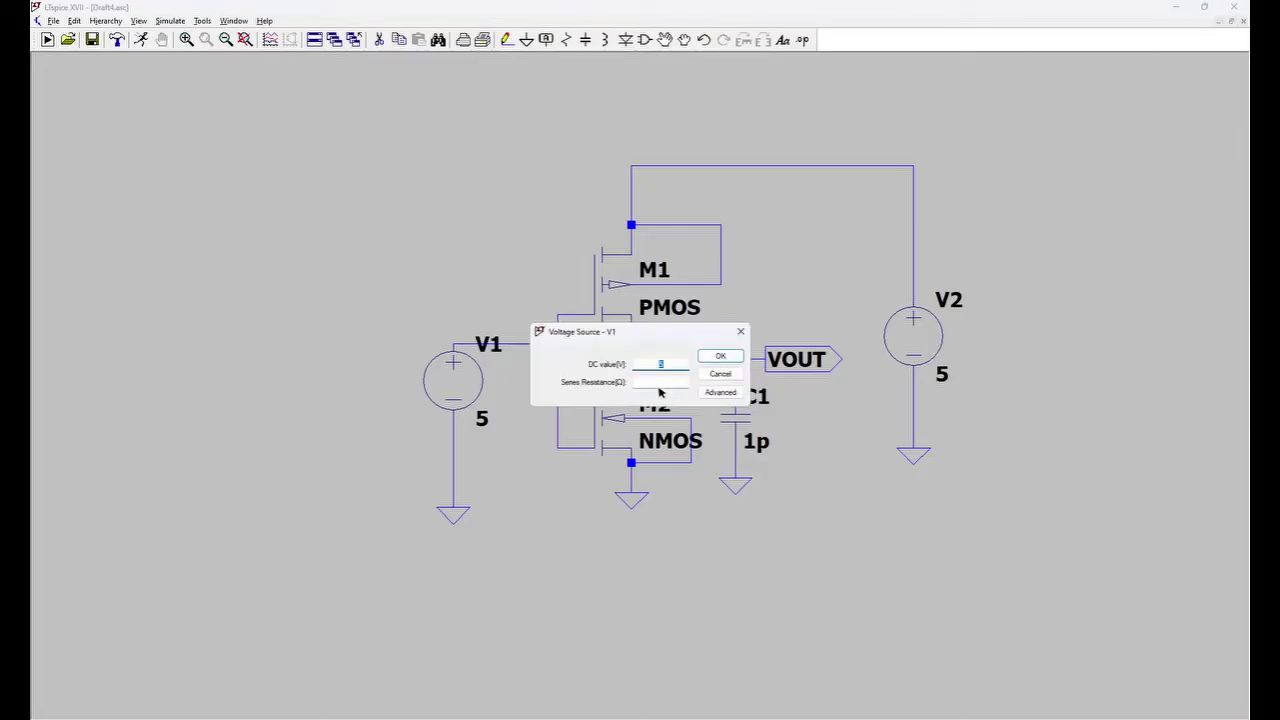
left_click(721, 392)
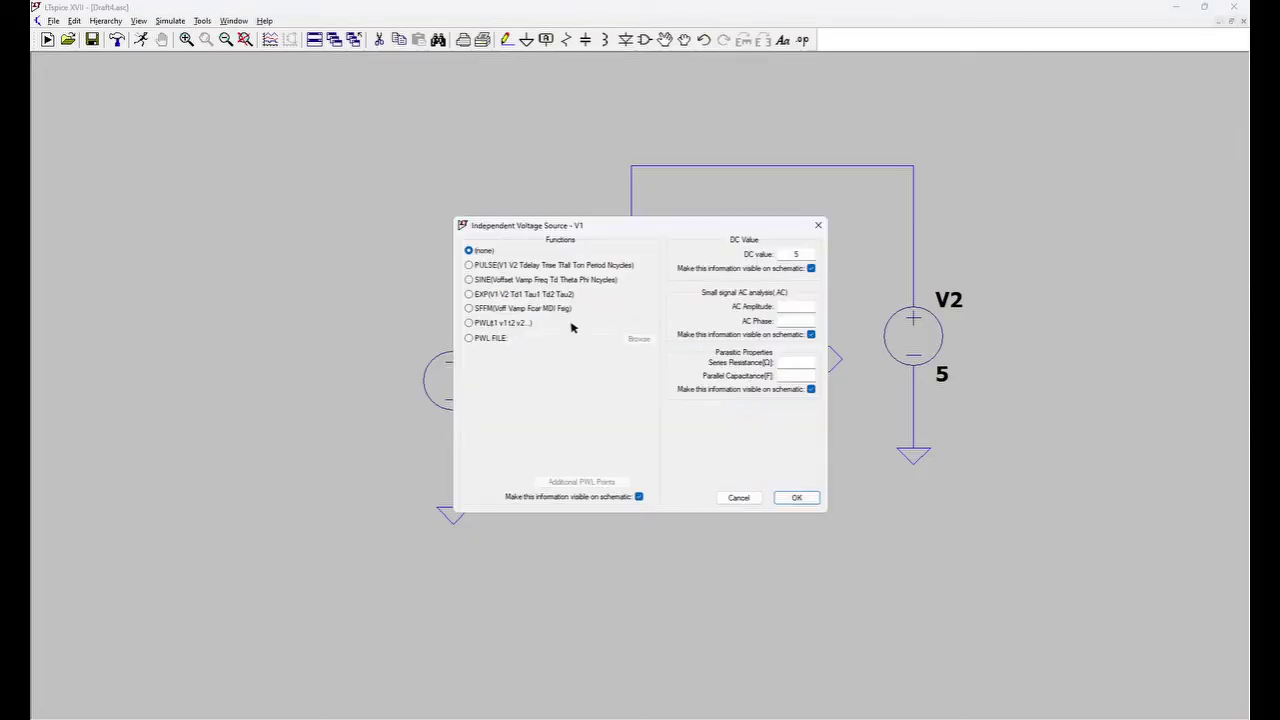
left_click(534, 265)
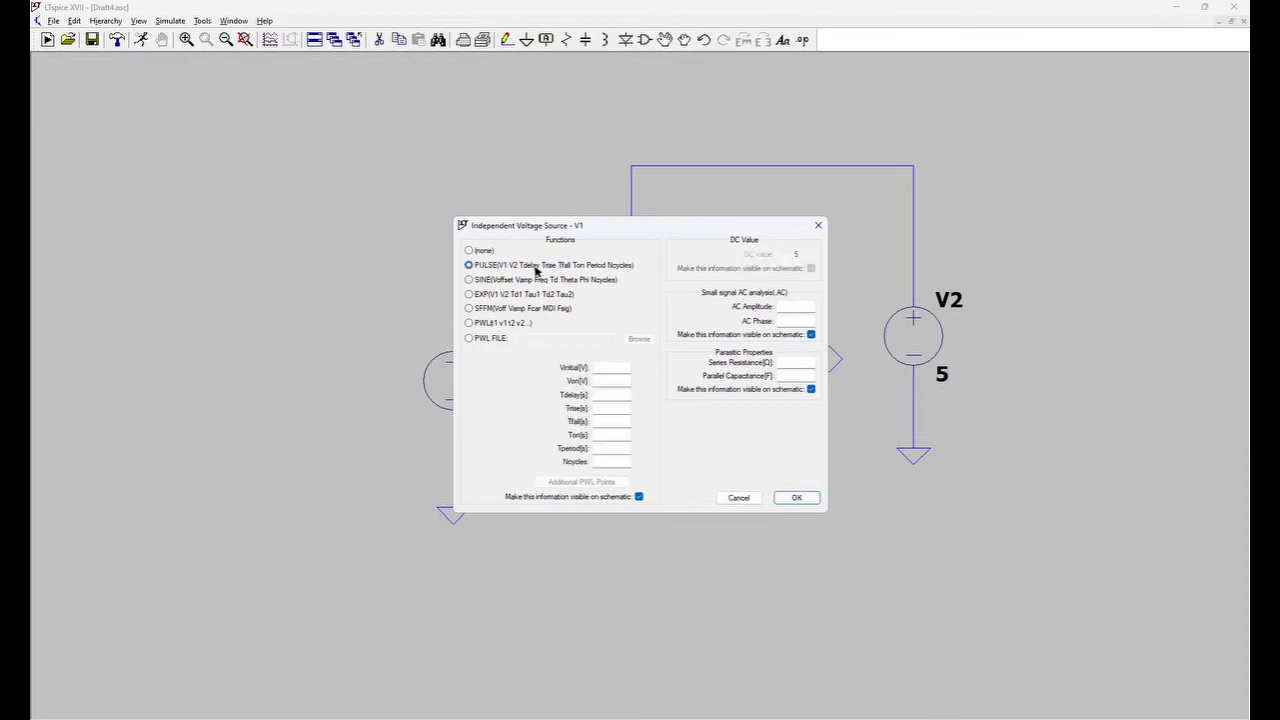
left_click(612, 370)
type("0")
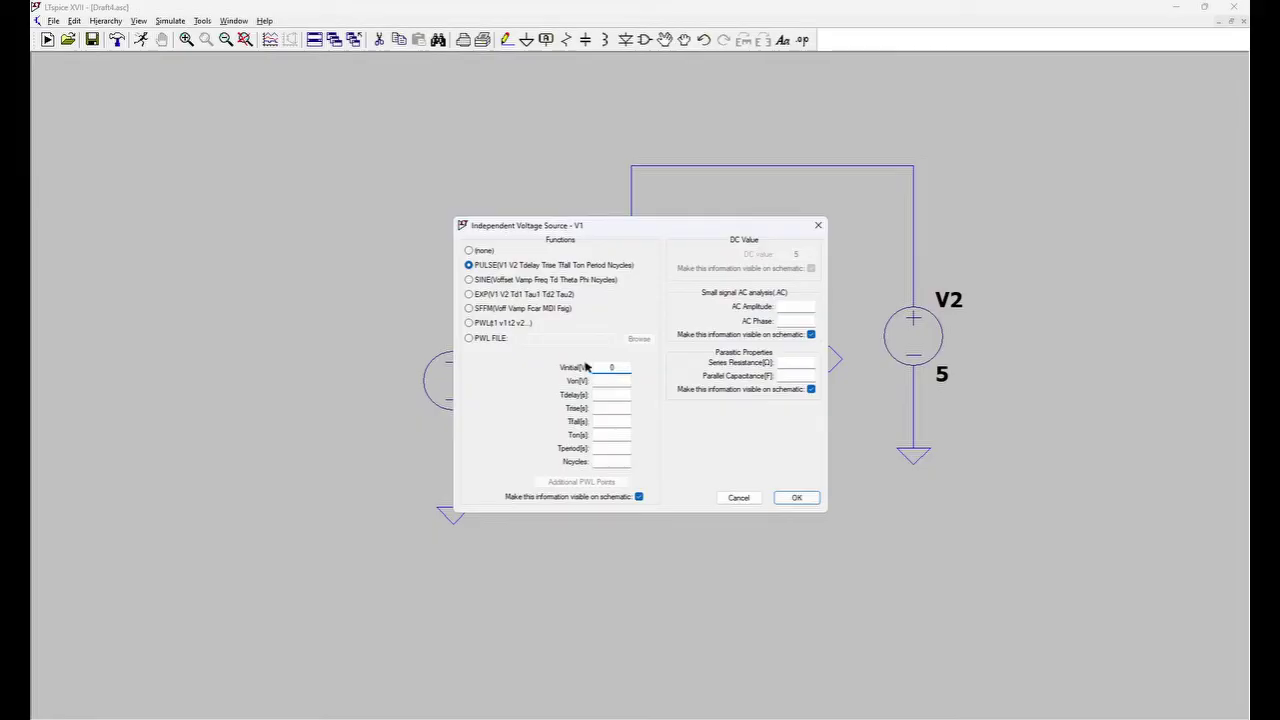
left_click(614, 385)
left_click(605, 398)
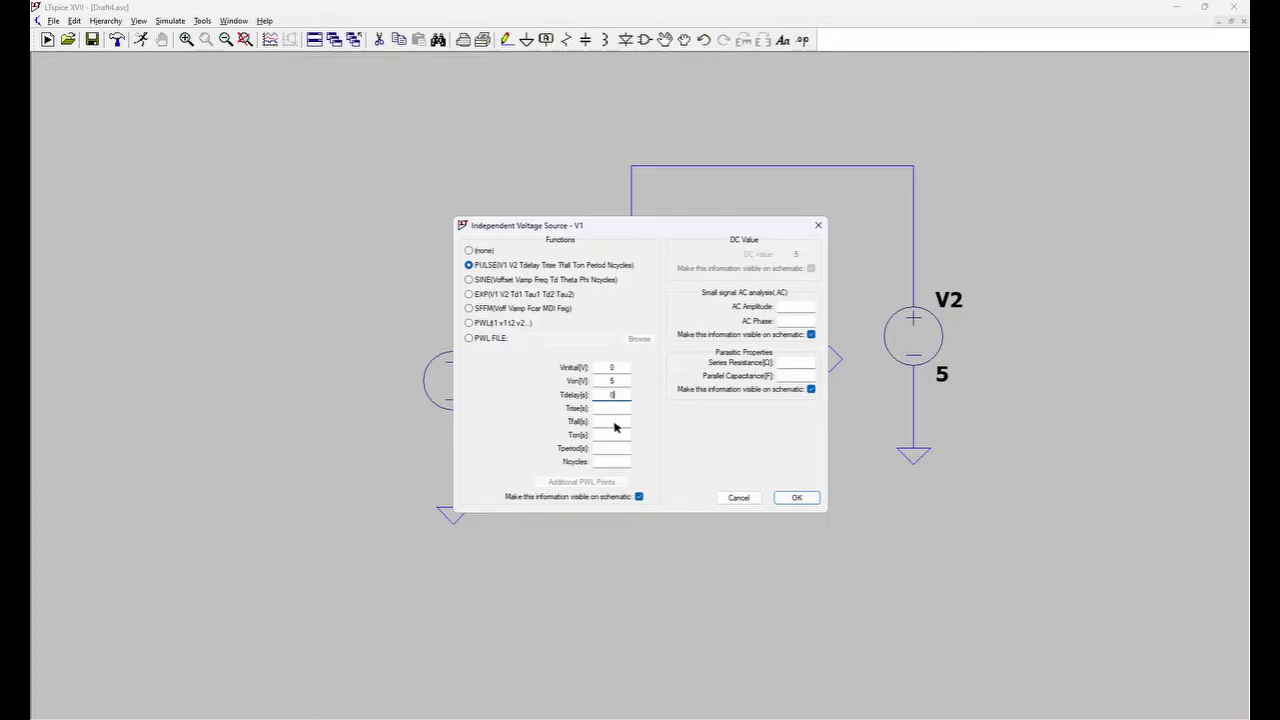
left_click(621, 411)
type("0")
left_click(614, 424)
type("0")
- Set Ton 10m and Tperiod 20m, apply, and move the PULSE label left of V1
left_click(617, 436)
type("10m")
left_click(618, 452)
type("1")
left_click(626, 462)
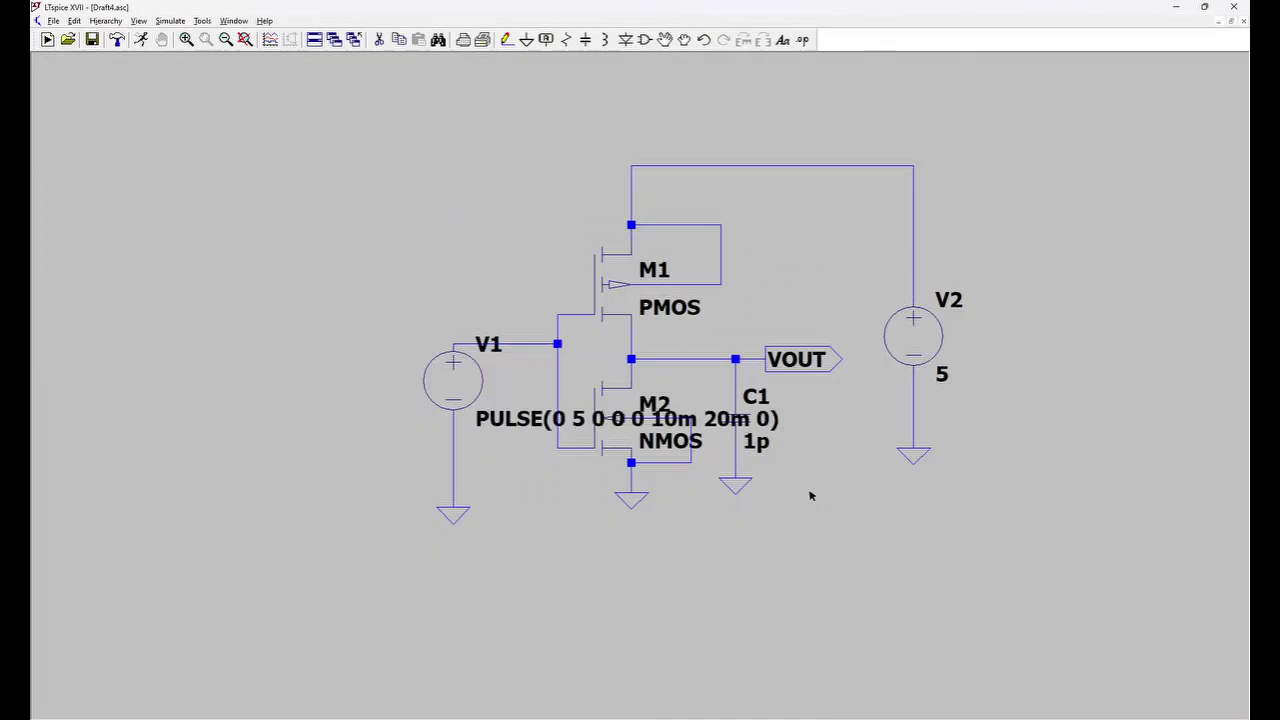
left_click(812, 496)
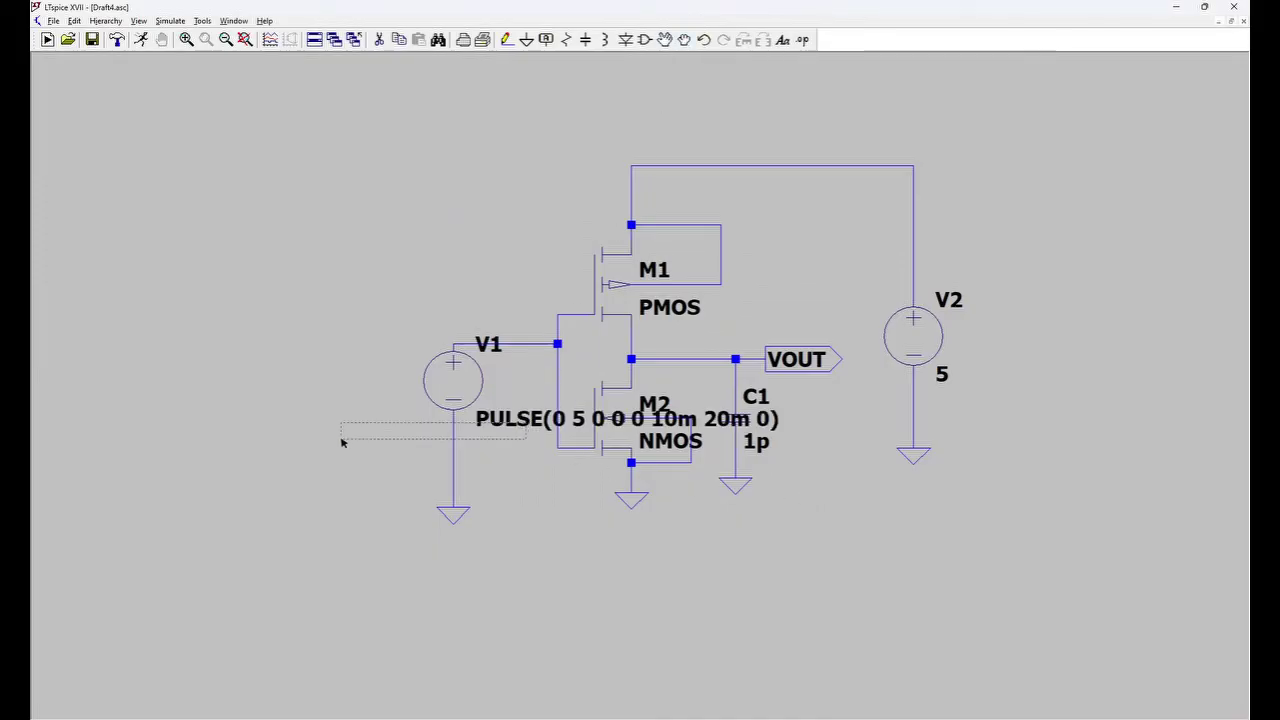
left_click_drag(499, 428, 198, 433)
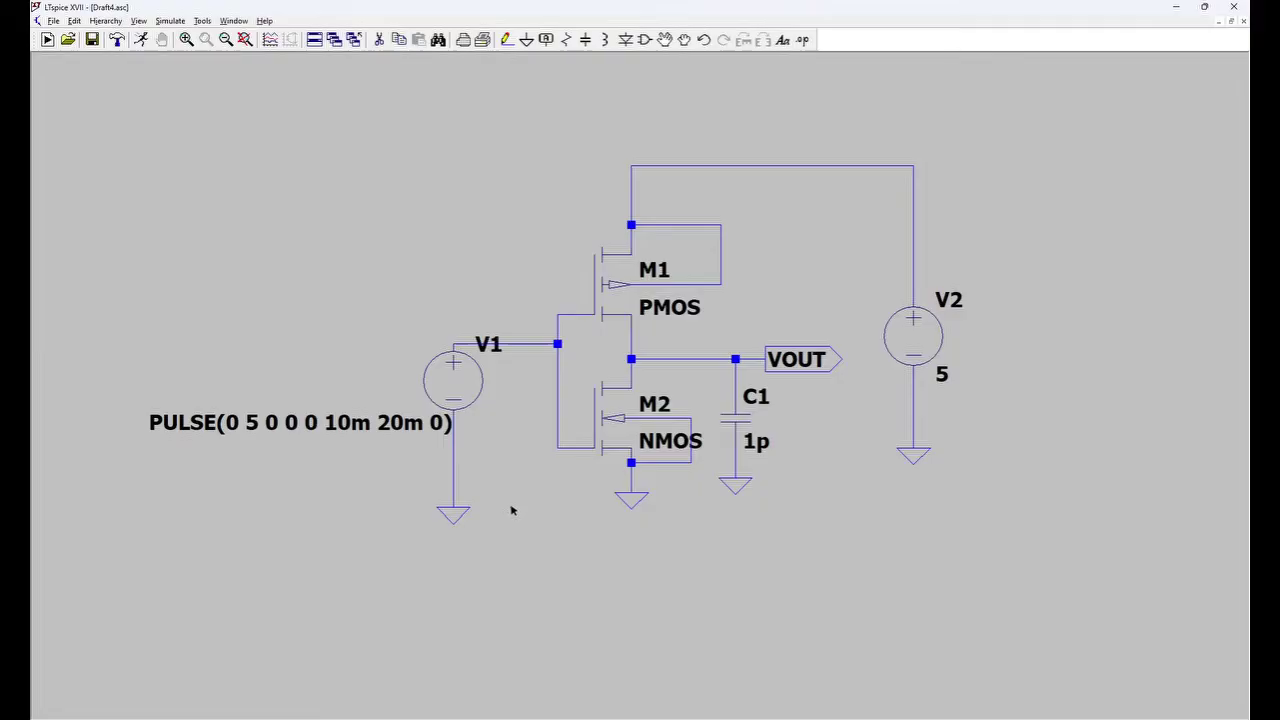
- Set up a transient analysis with Stop time 100m and data saving from 0, then run it
left_click(141, 39)
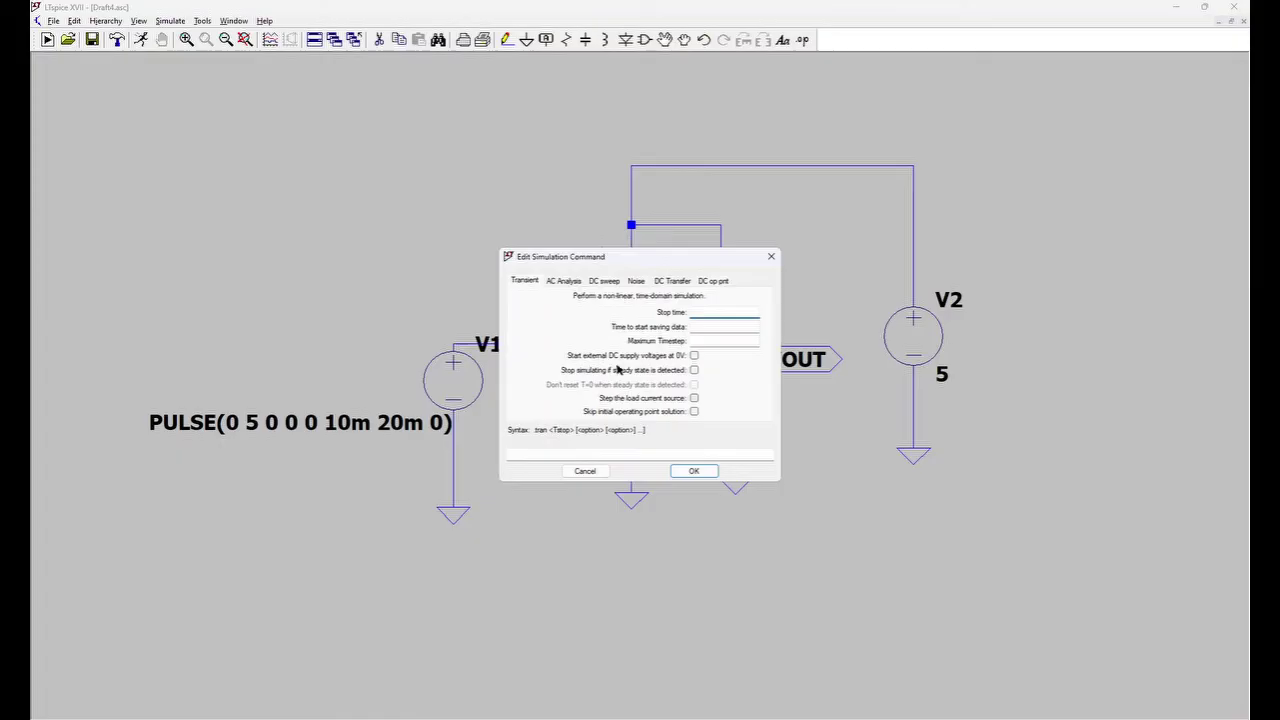
left_click(529, 281)
left_click(737, 314)
type("100m")
left_click(734, 327)
type("0")
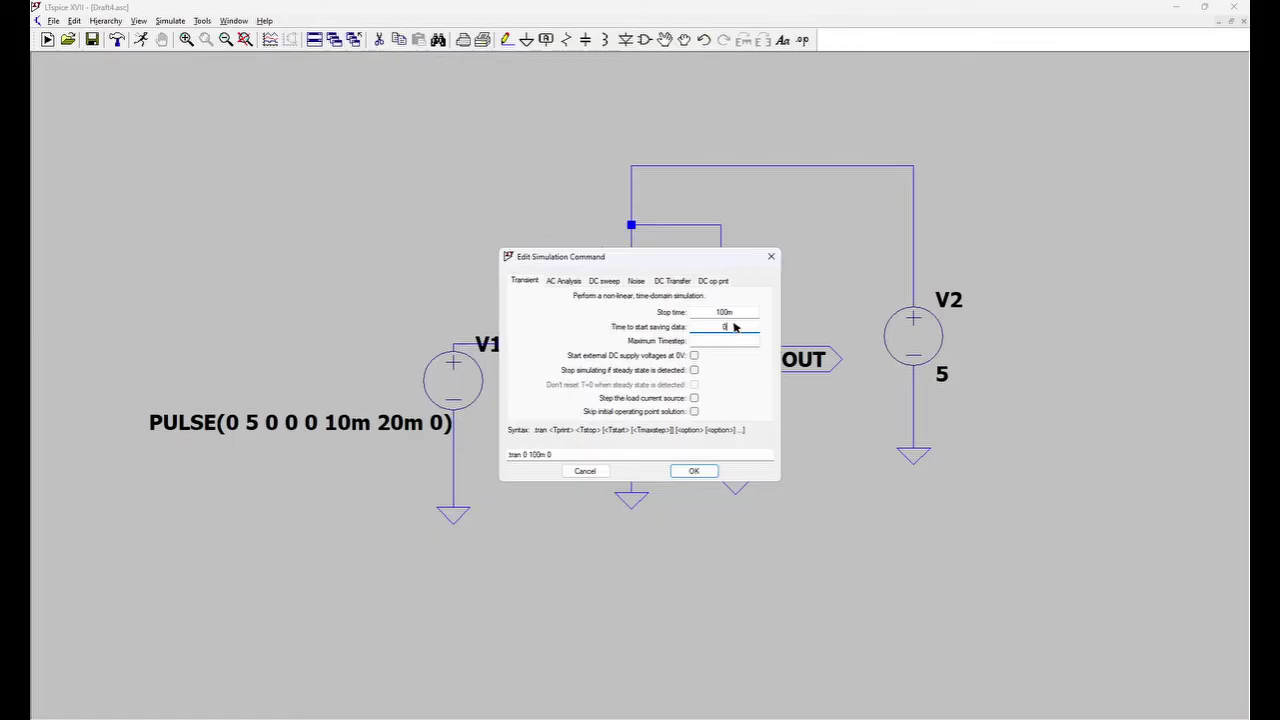
left_click(690, 471)
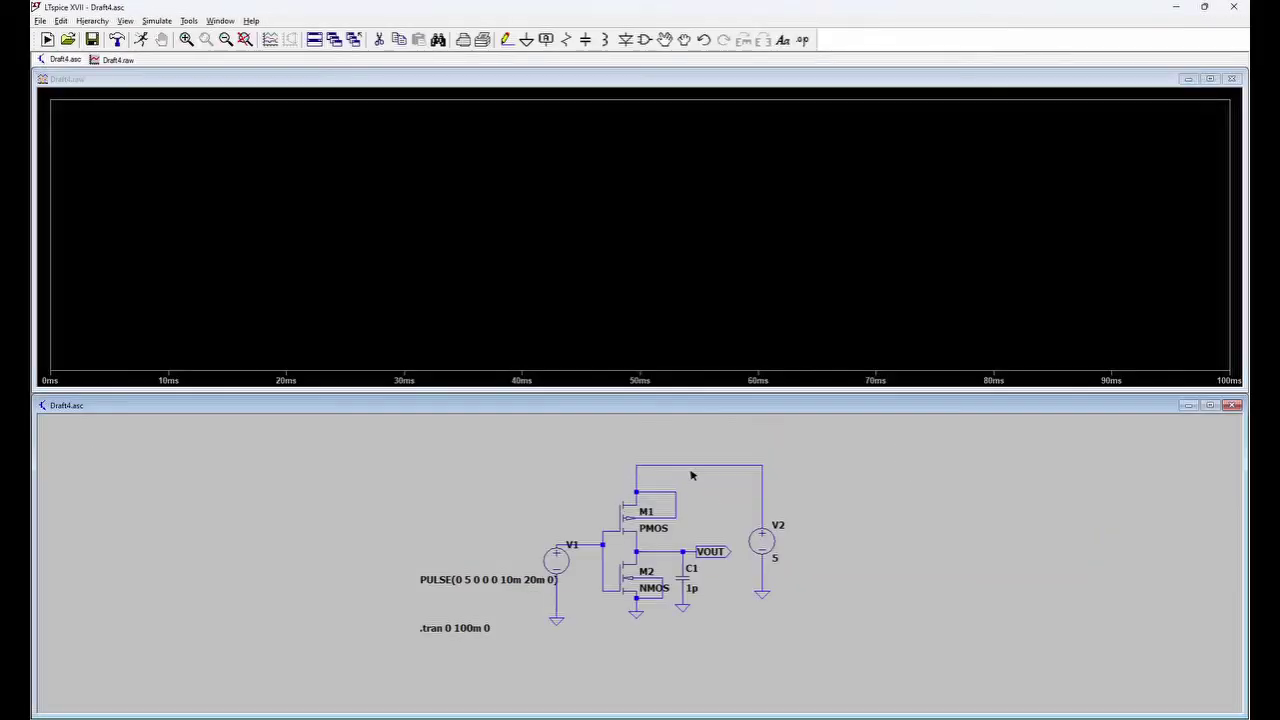
- Plot V(n002) and V(vout), add a second pane, and move the VOUT trace into it
left_click(590, 545)
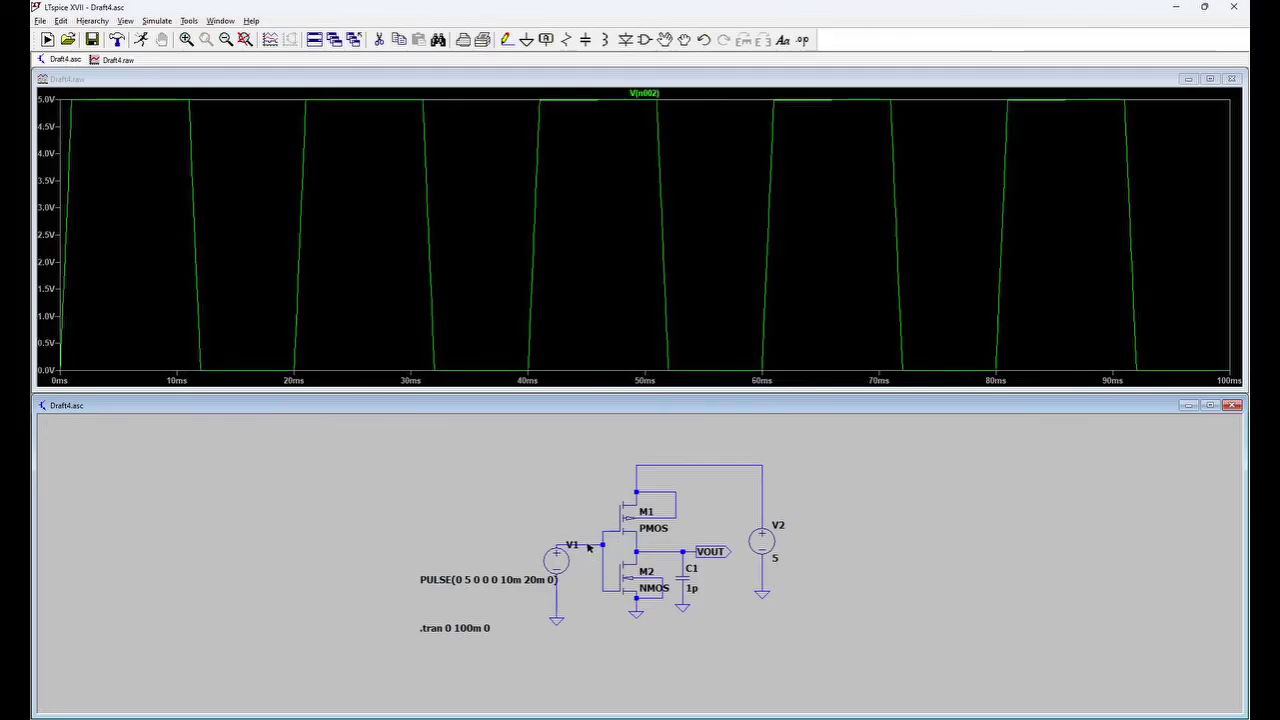
left_click(656, 557)
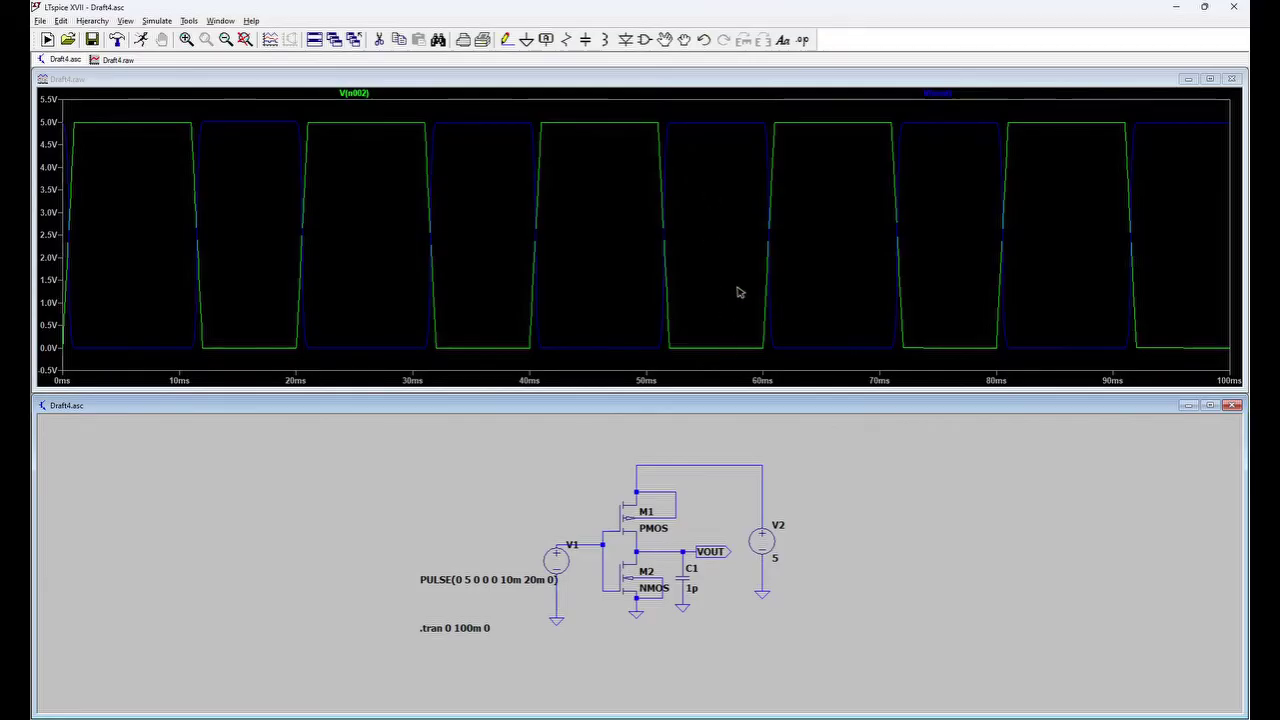
right_click(708, 191)
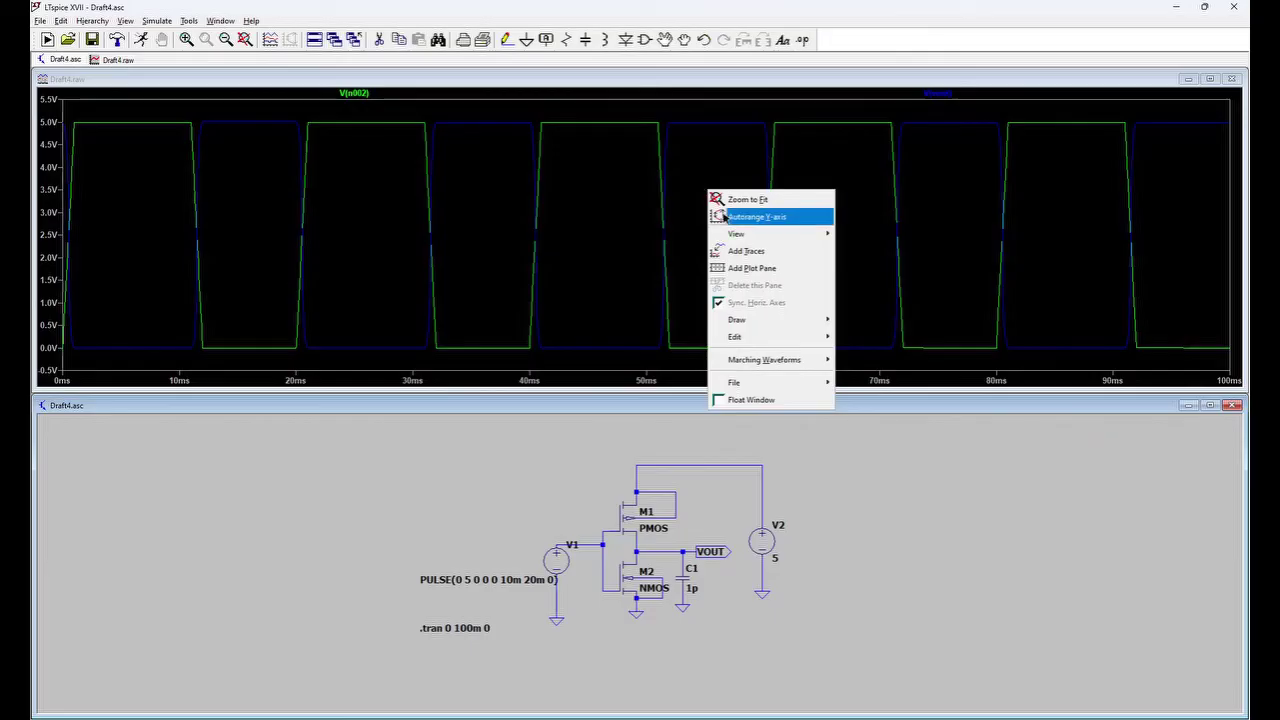
left_click(746, 274)
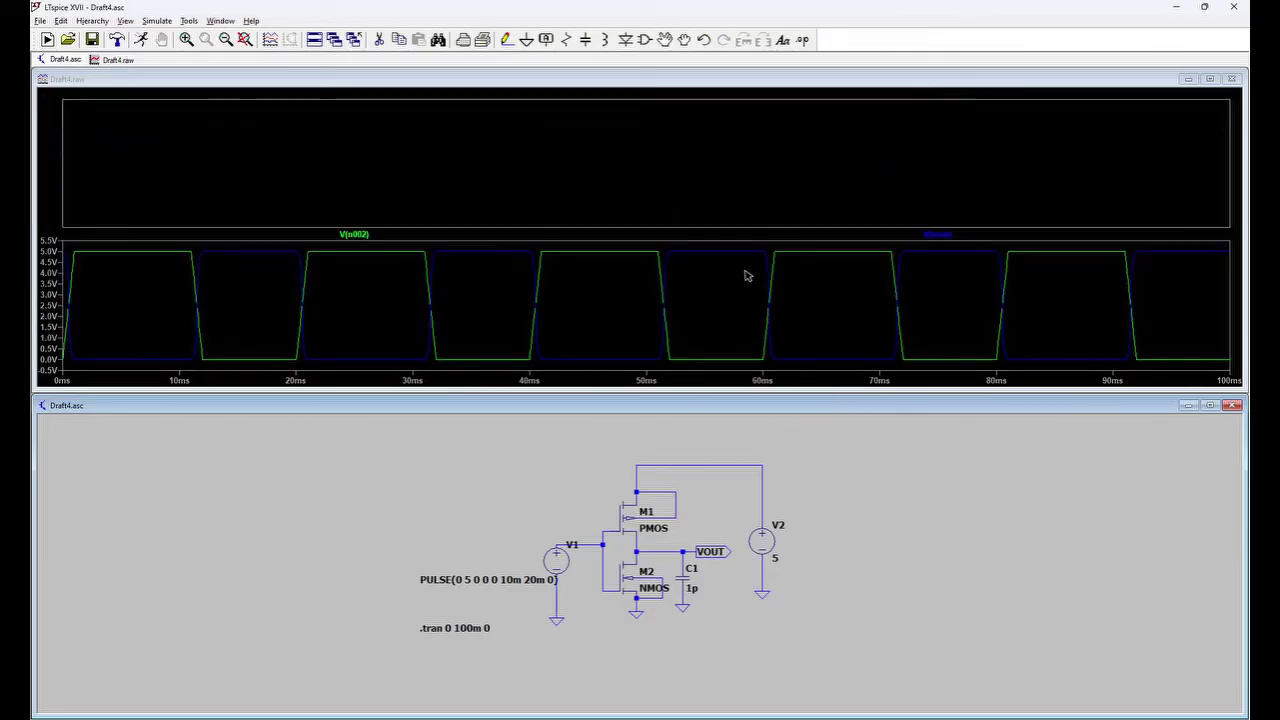
left_click_drag(935, 241, 925, 120)
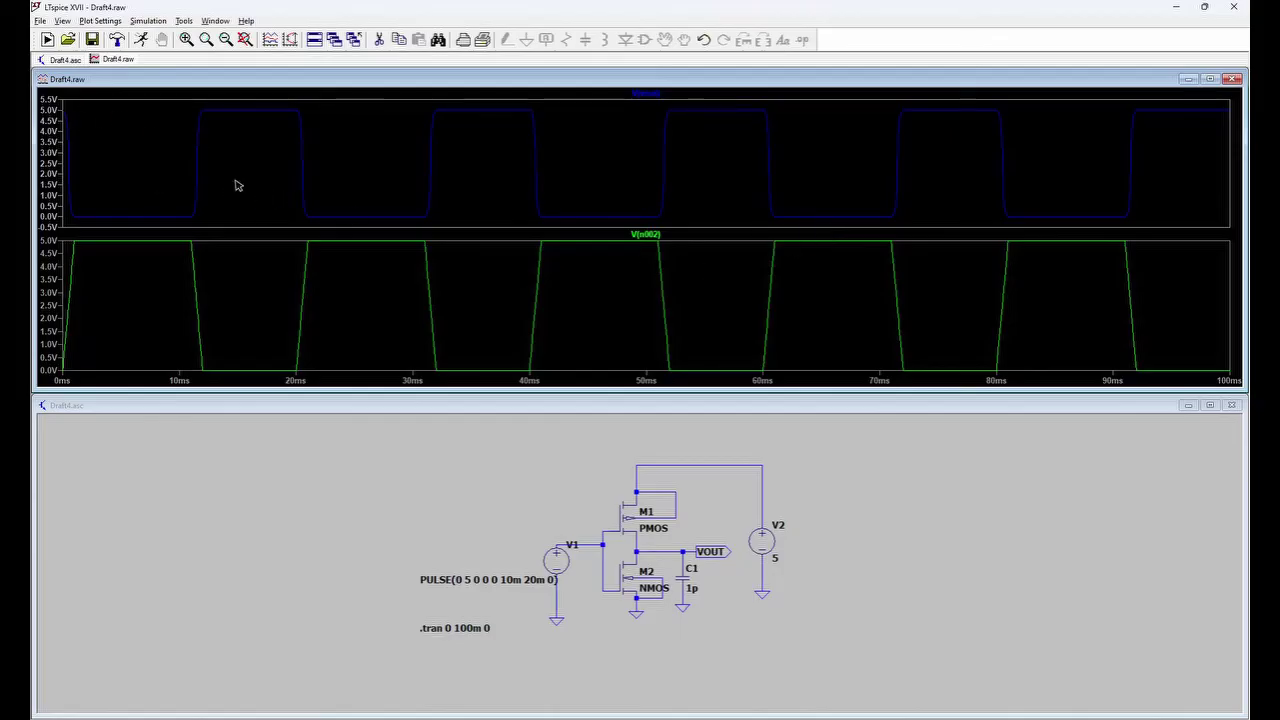
left_click(41, 21)
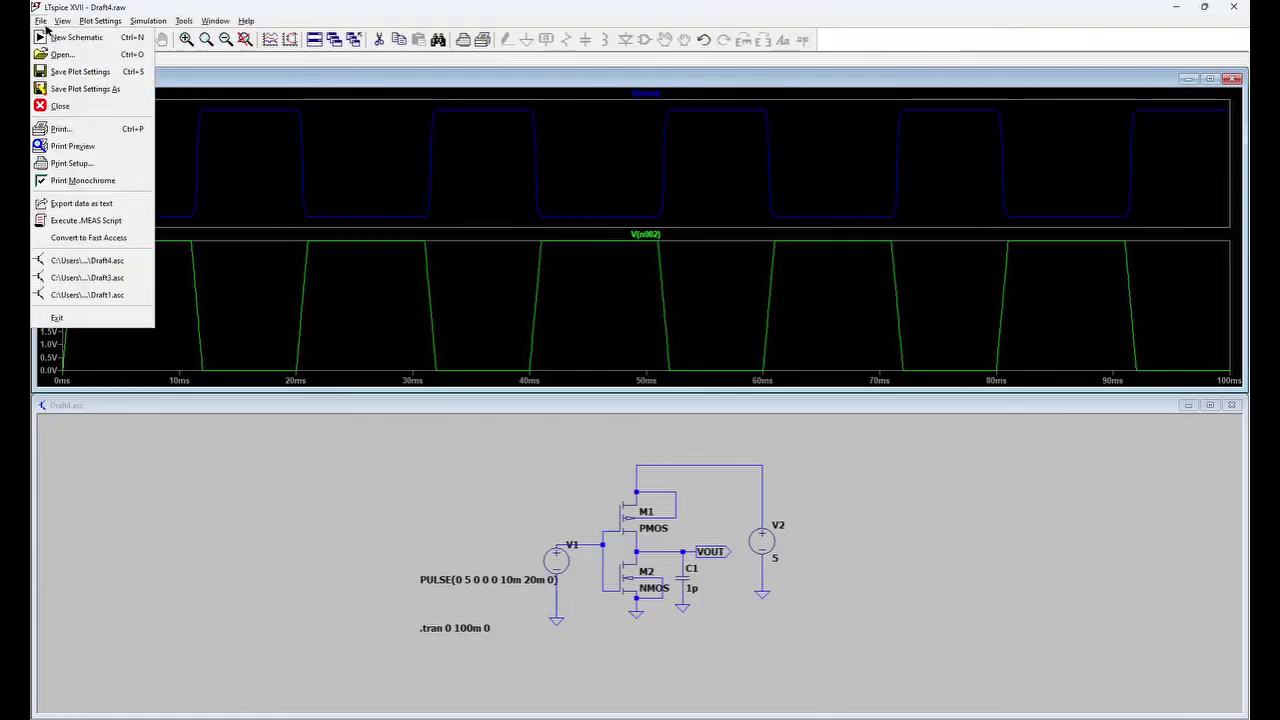
left_click(83, 90)
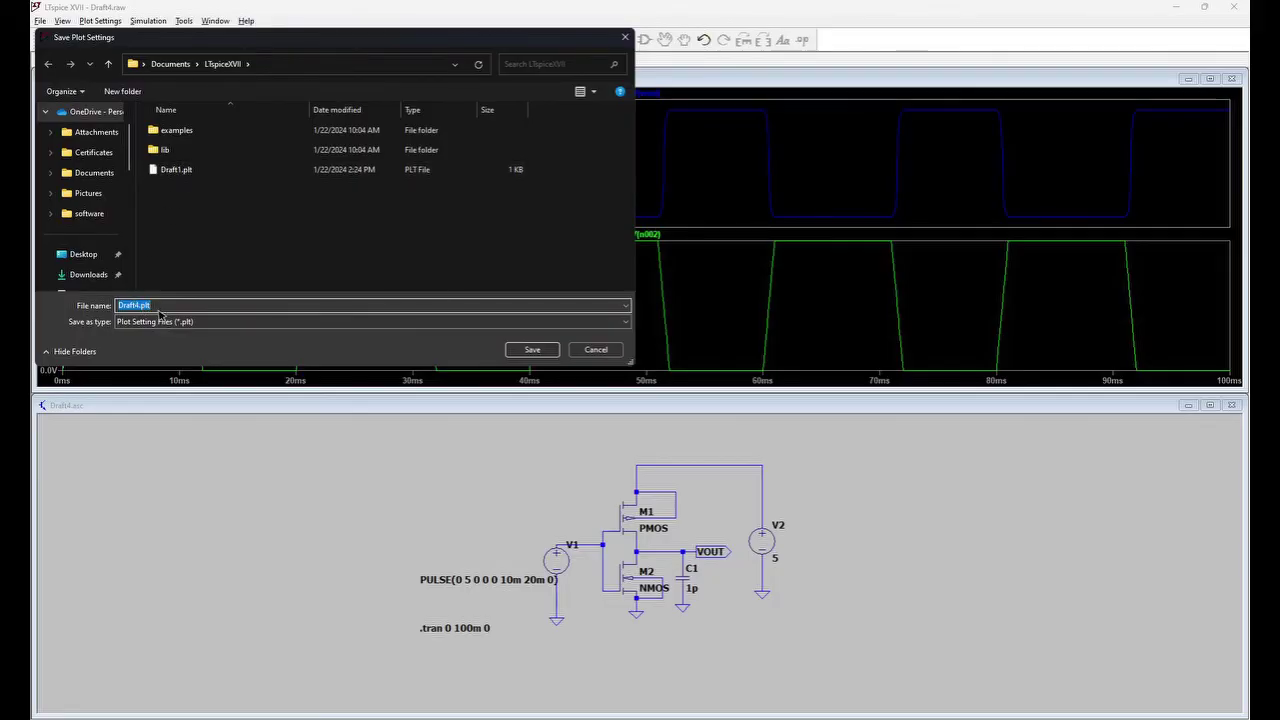
left_click(624, 37)
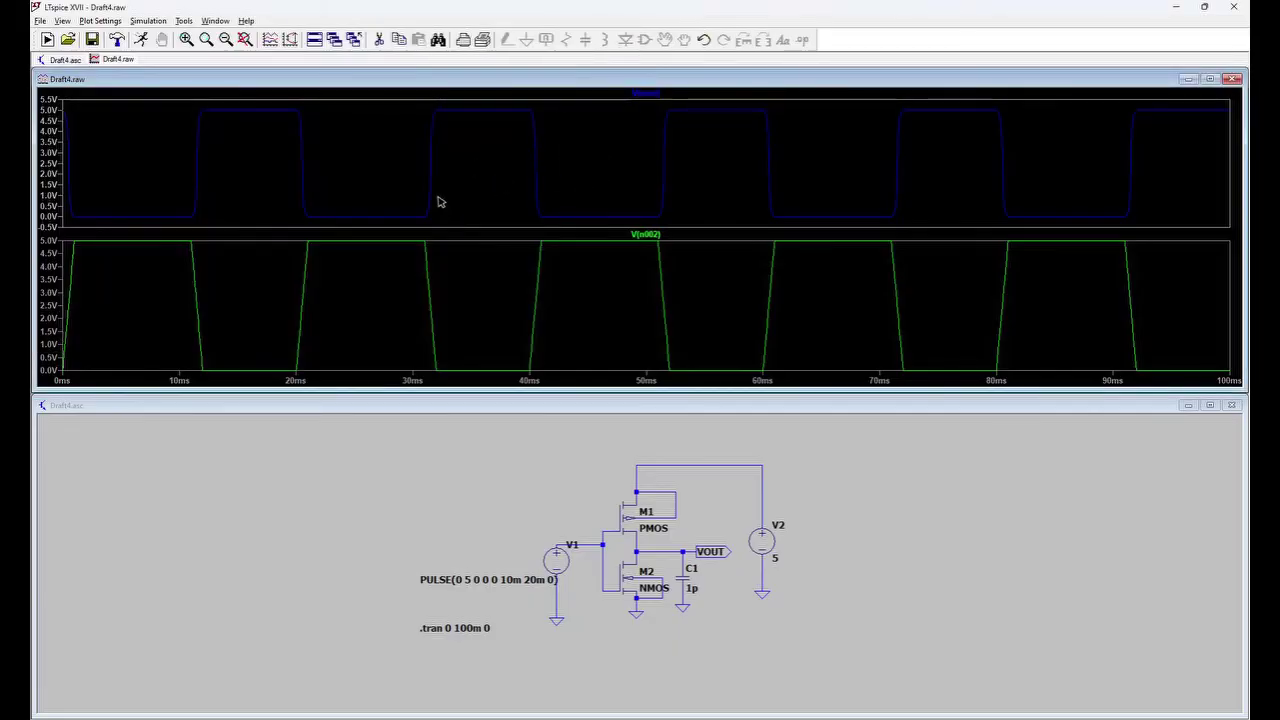